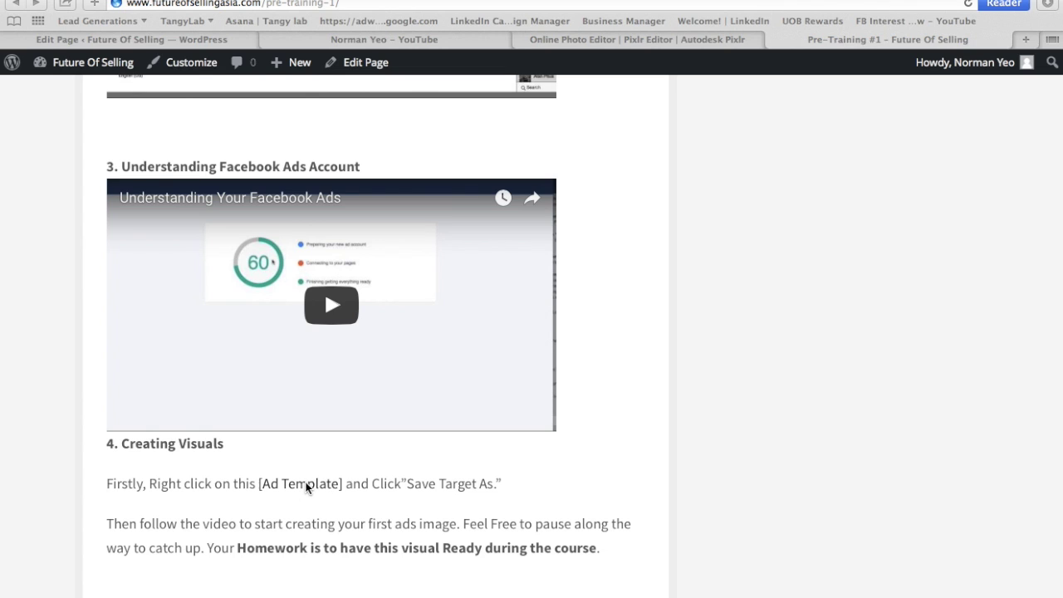
# Download the linked Ad Template file from the Creating Visuals section and open a new Google tab
pyautogui.rightClick(307, 488)
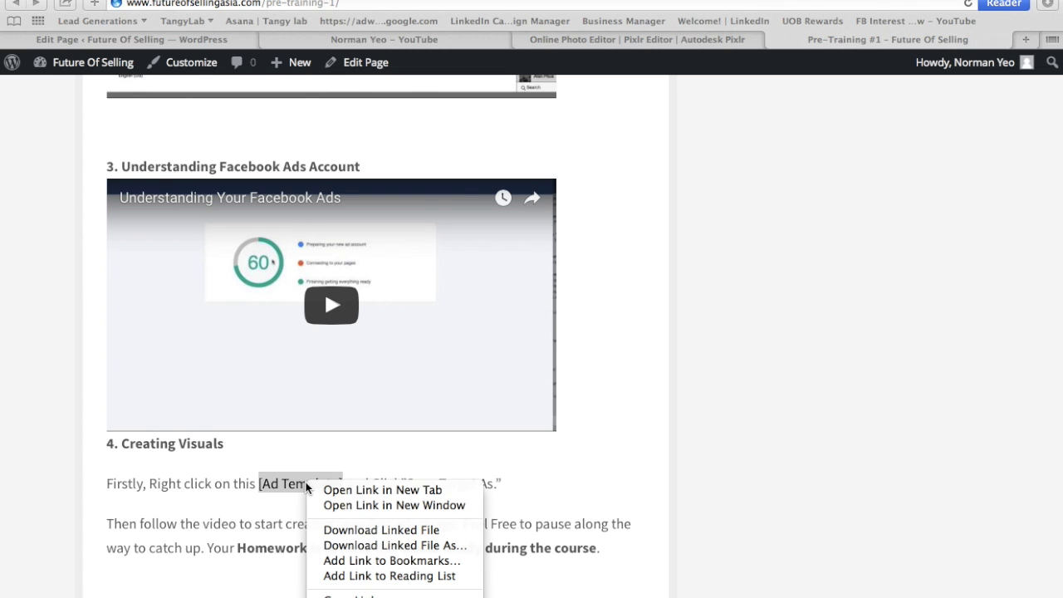
pyautogui.click(458, 532)
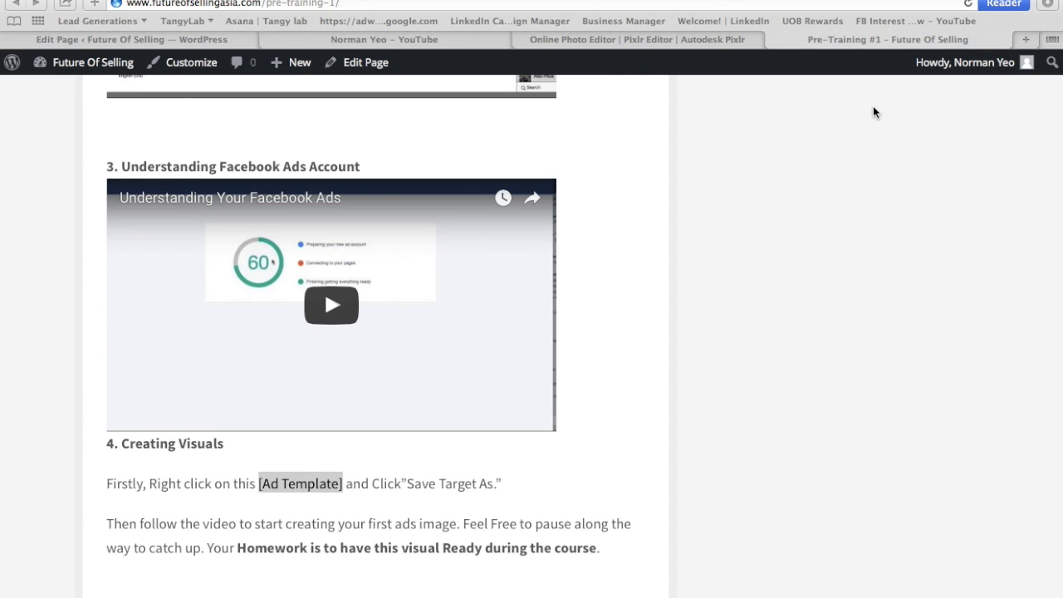
pyautogui.click(1025, 42)
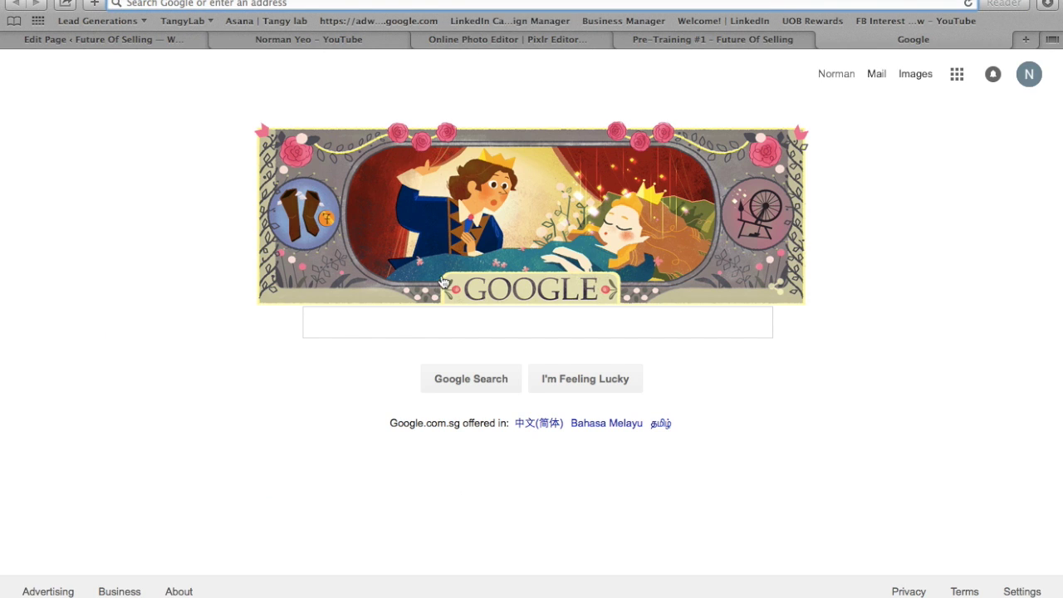
# Search Google for 'pilxr' and open the Pixlr Editor result
pyautogui.click(416, 324)
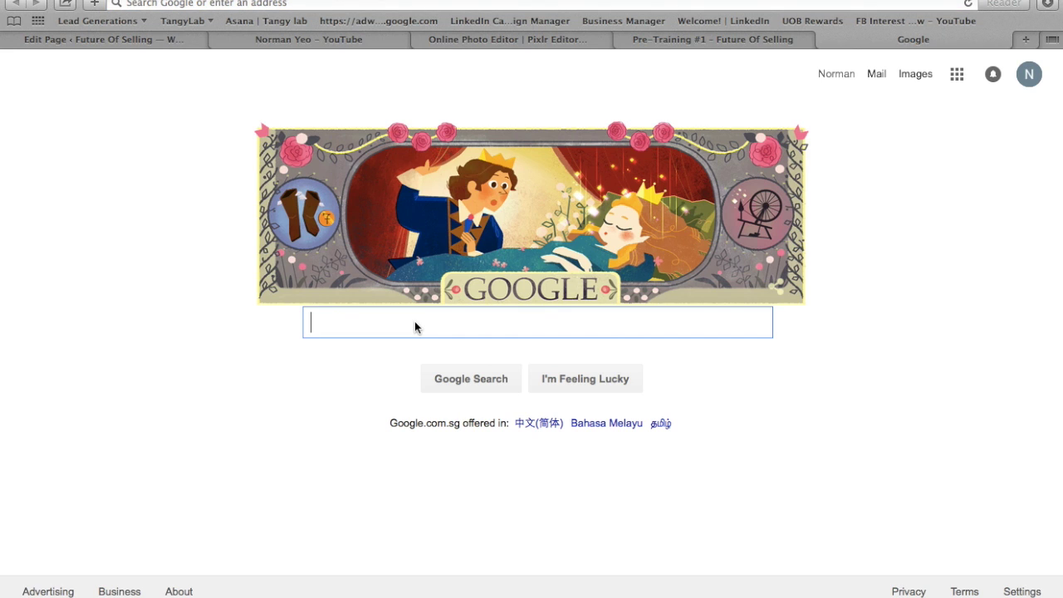
pyautogui.write('p')
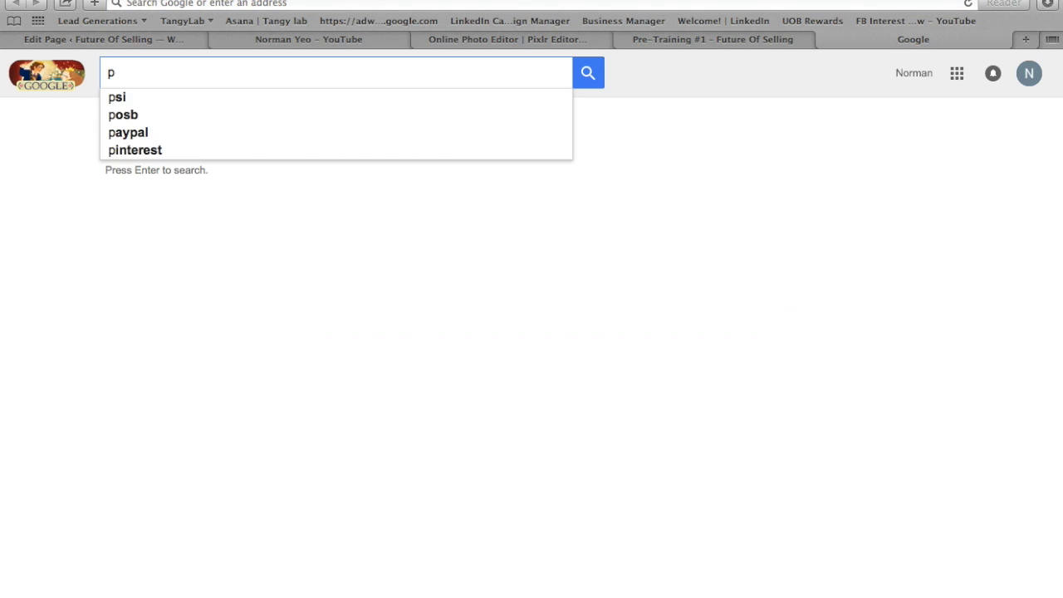
pyautogui.write('ilxr')
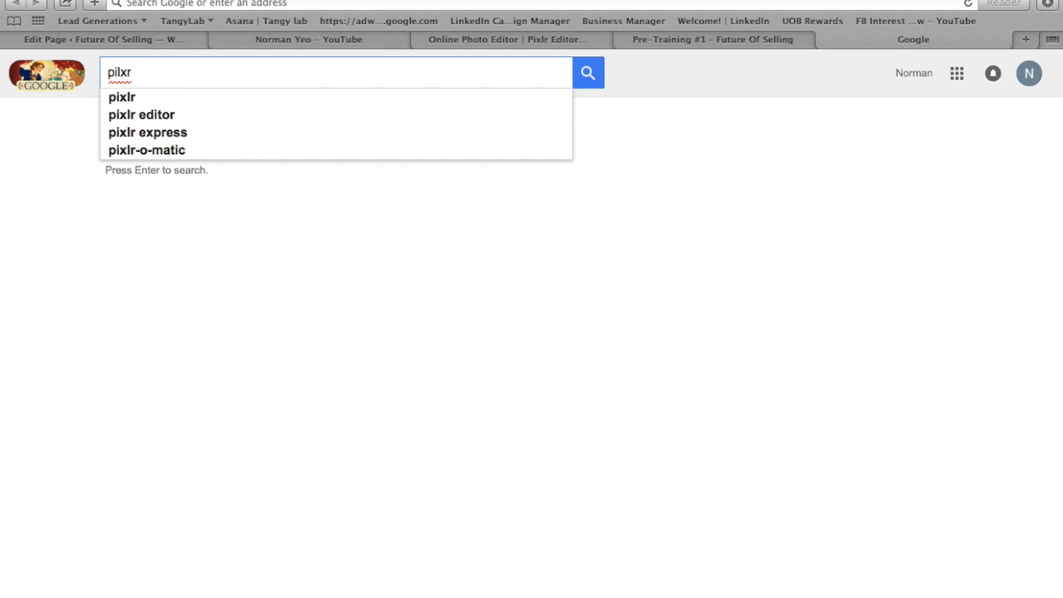
pyautogui.press('Return')
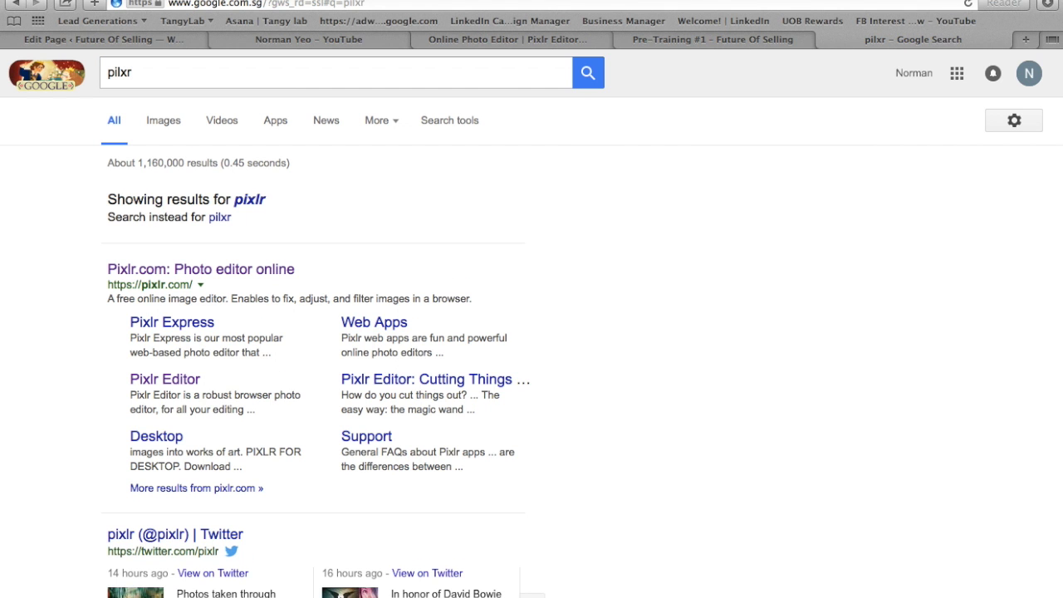
pyautogui.click(169, 384)
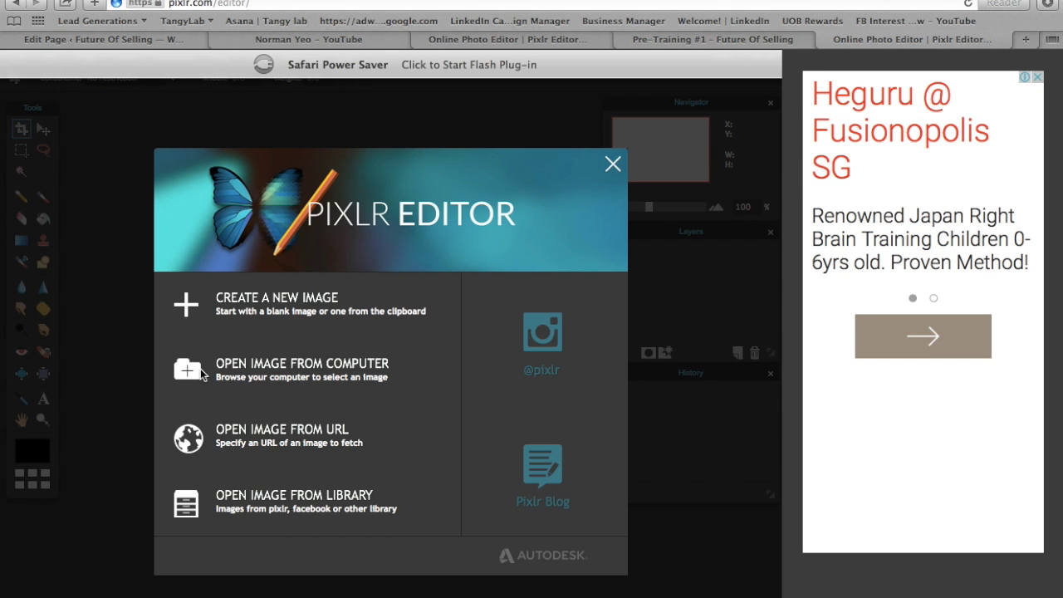
# Start the Pixlr Editor plug-in and open Ads Template.jpg from the computer
pyautogui.click(491, 65)
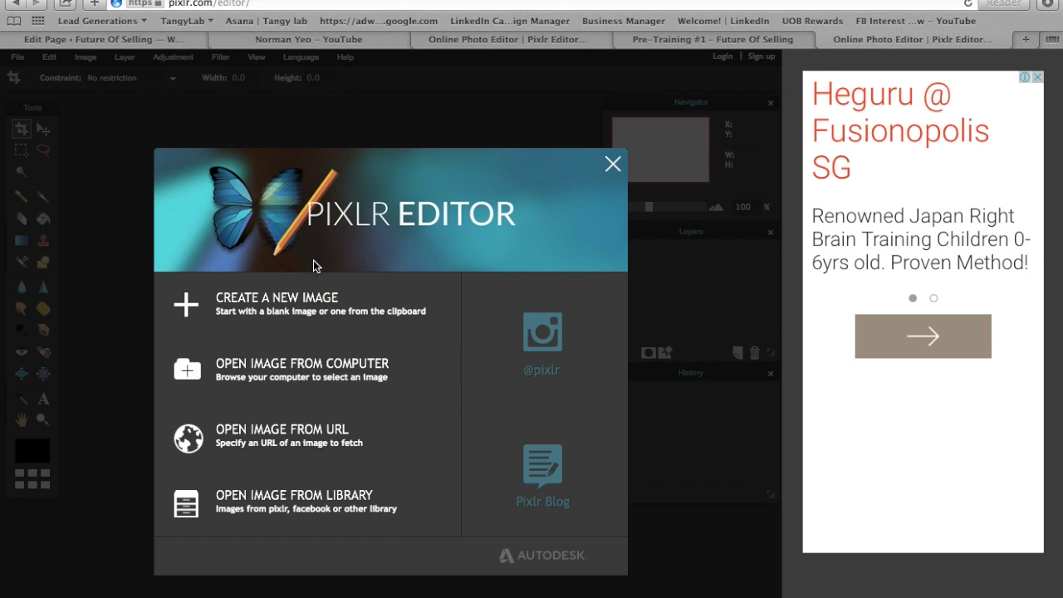
pyautogui.click(413, 368)
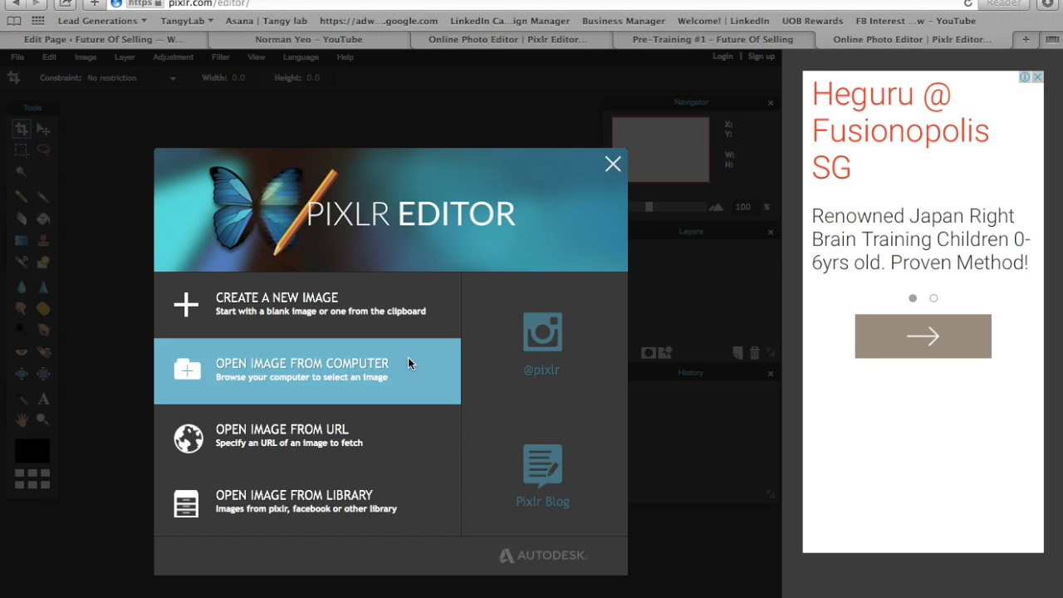
pyautogui.click(238, 377)
pyautogui.scroll(-5, 468, 325)
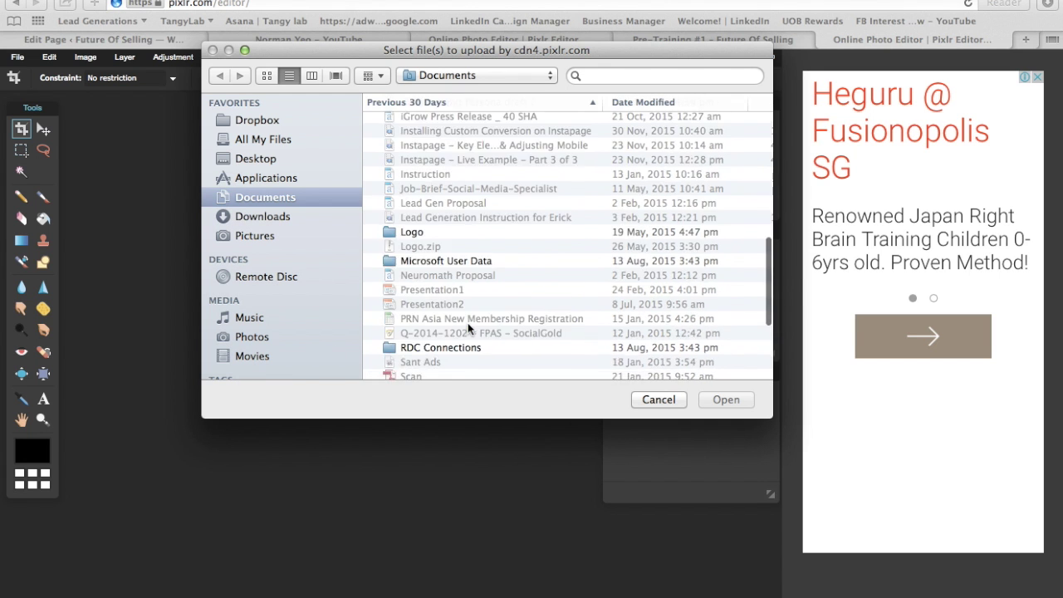
pyautogui.scroll(-3, 467, 329)
pyautogui.scroll(15, 461, 249)
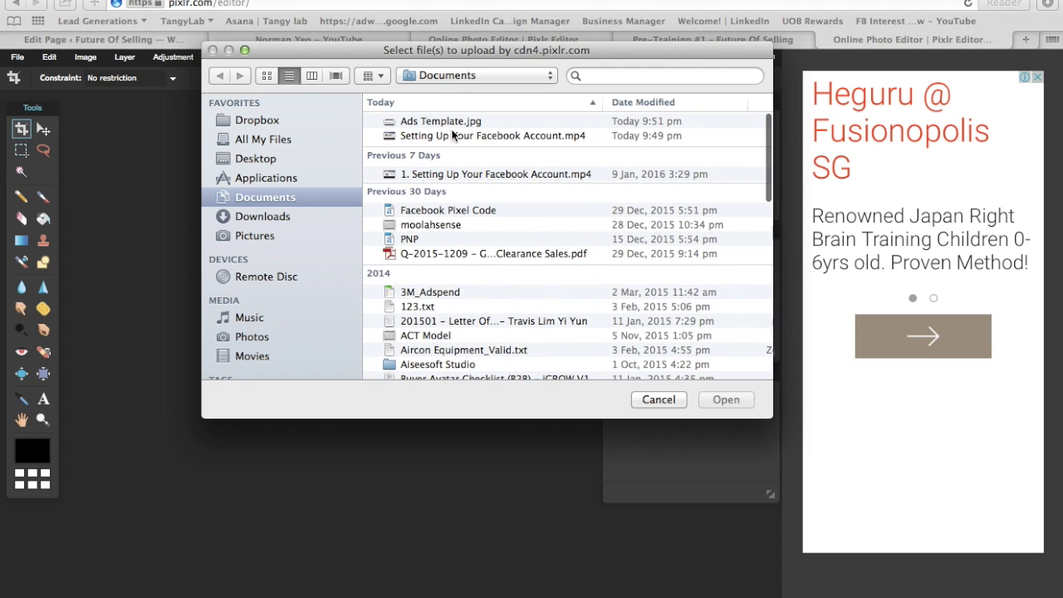
pyautogui.click(427, 123)
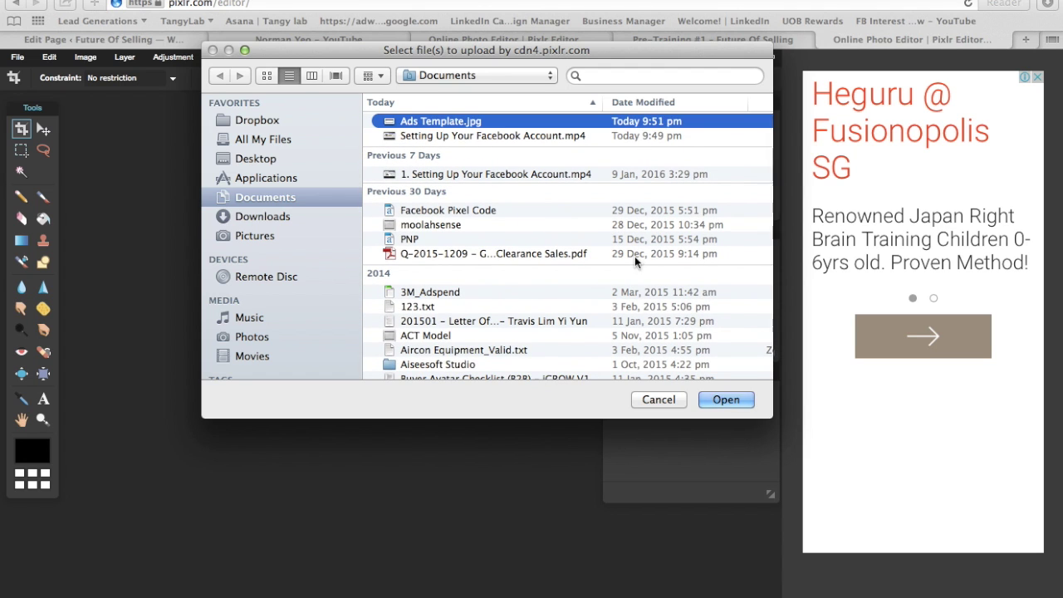
pyautogui.click(725, 400)
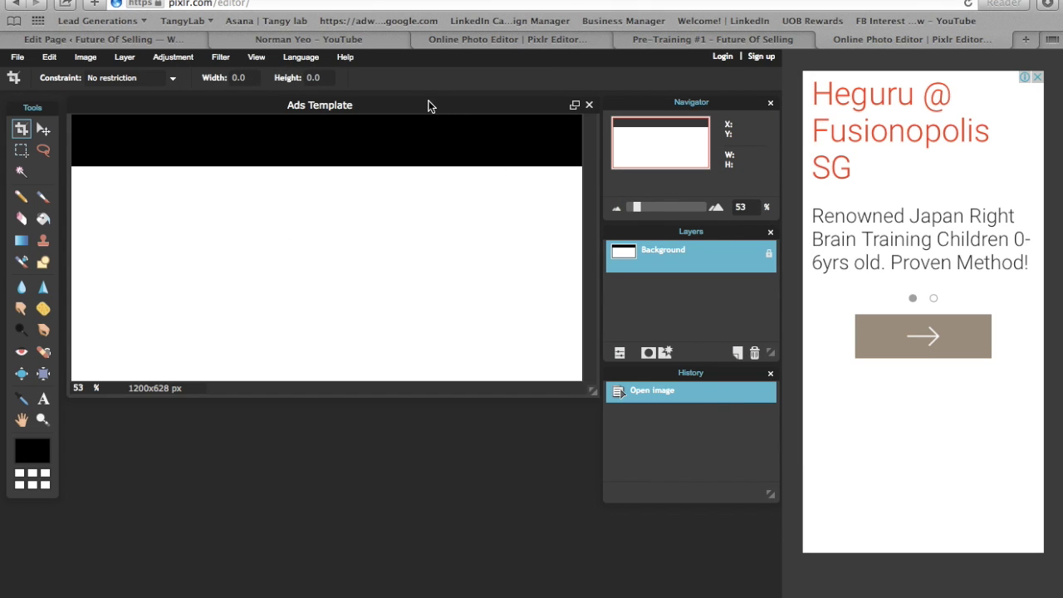
# Move the Ads Template window lower and minimize Safari to reveal the desktop
pyautogui.moveTo(430, 106); pyautogui.dragTo(436, 162)
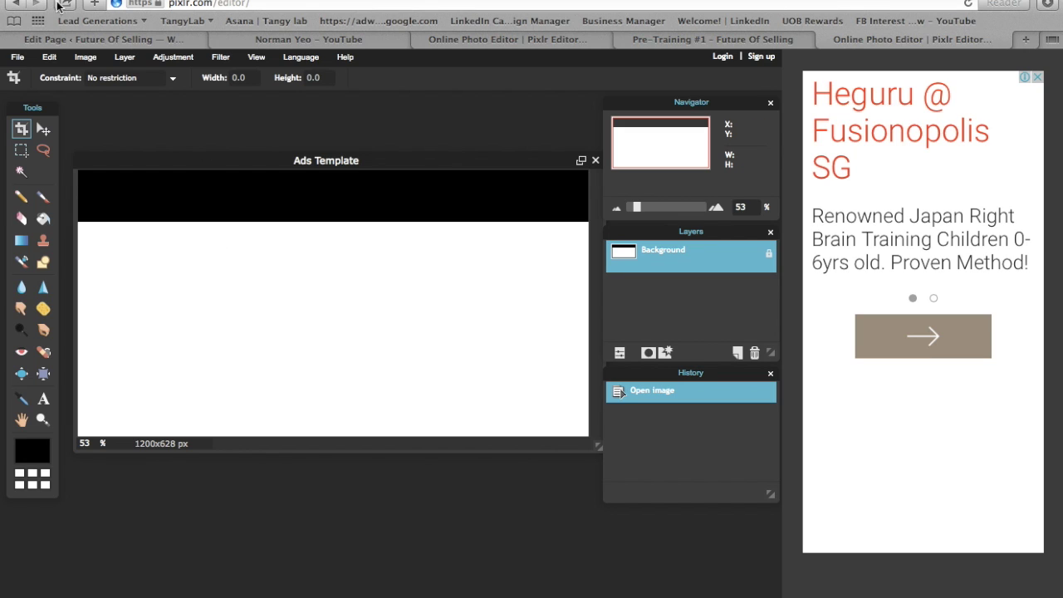
pyautogui.press('super+m')
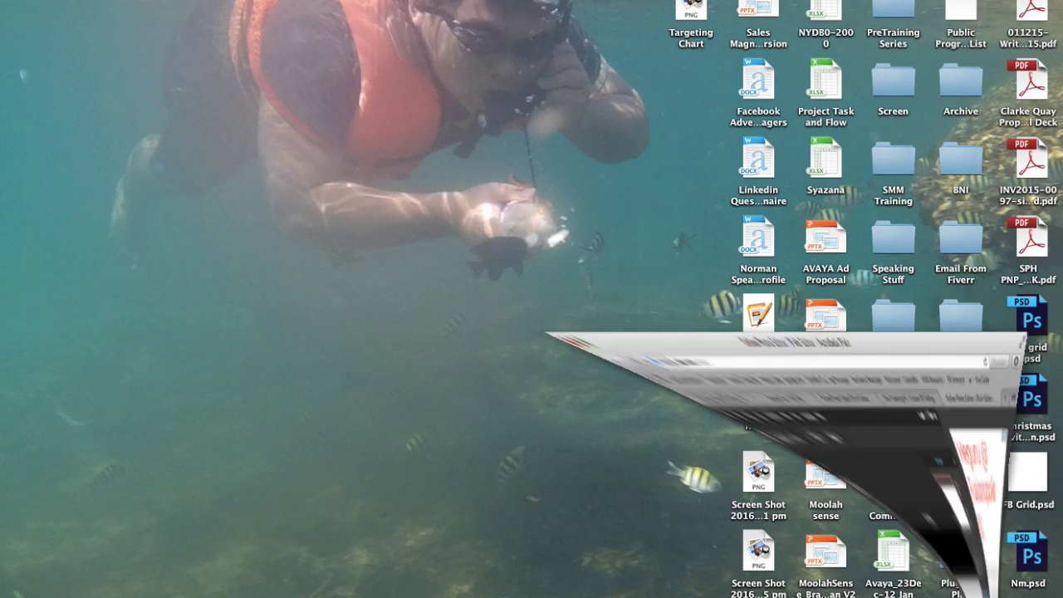
# Open ads grid 2.psd and hide its ebook cover and Download Now button layers
pyautogui.click(1045, 406)
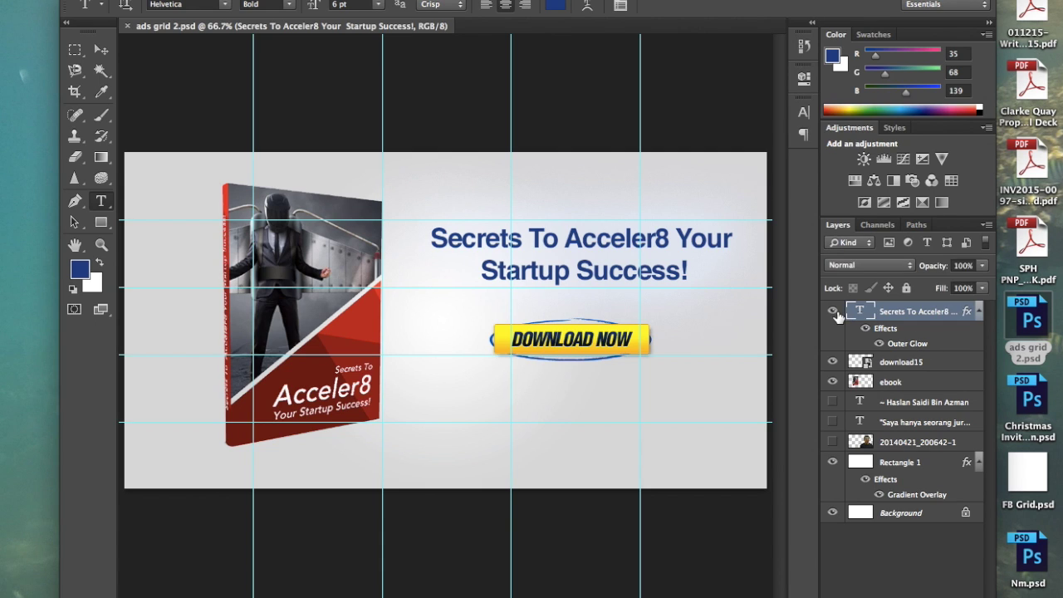
pyautogui.click(833, 363)
pyautogui.click(832, 382)
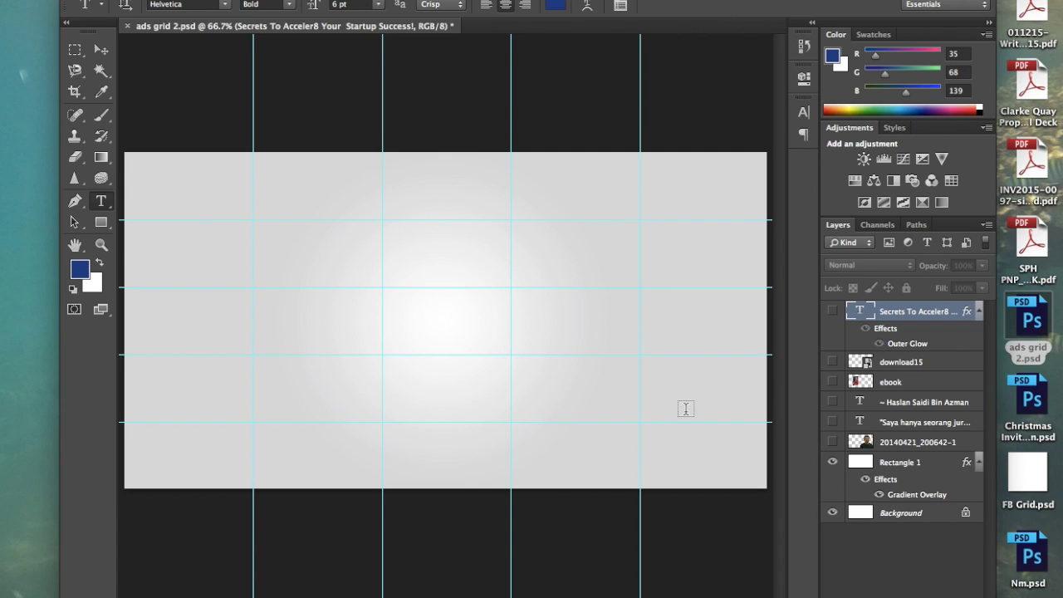
# Add a self-introduction text line with the author's name, nudged up and left
pyautogui.moveTo(297, 266); pyautogui.dragTo(640, 422)
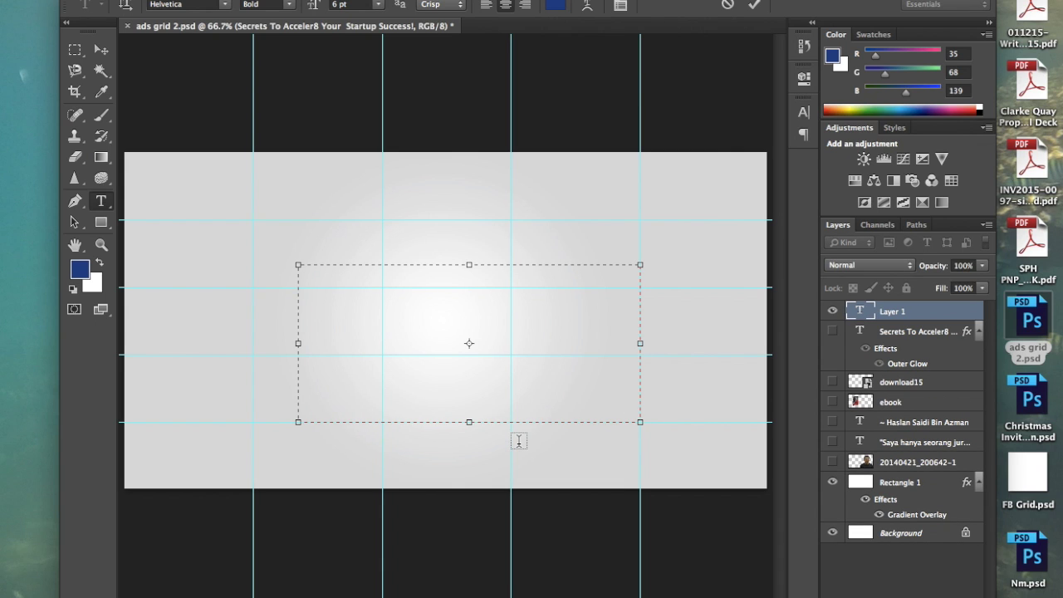
pyautogui.write('Hi I am Norman Y')
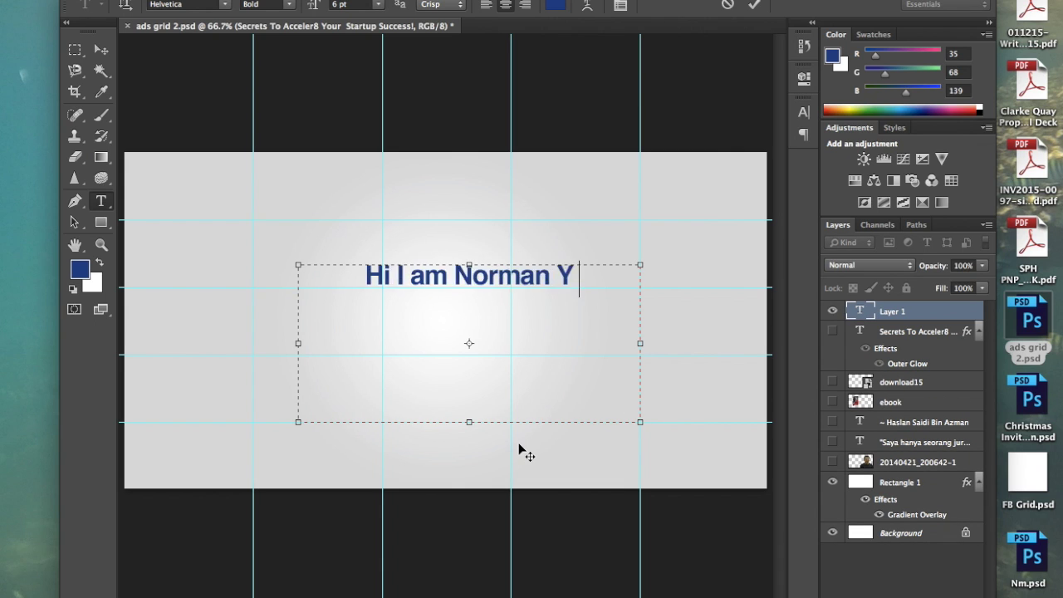
pyautogui.write('eo How Are you')
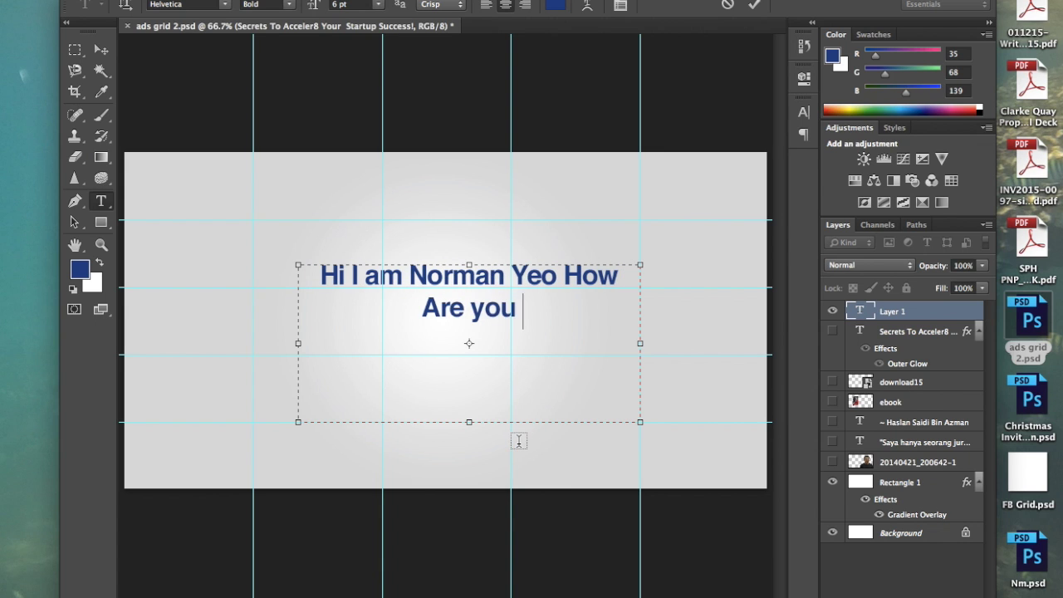
pyautogui.write(' Doing')
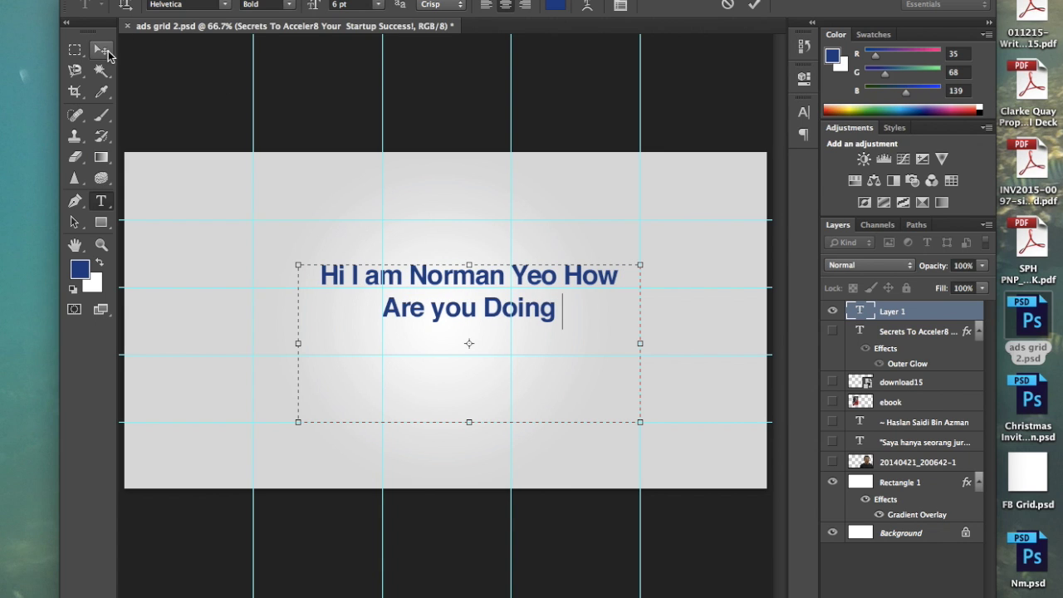
pyautogui.click(101, 51)
pyautogui.moveTo(450, 319)
pyautogui.mouseDown()
pyautogui.moveTo(411, 306)
pyautogui.moveTo(396, 285)
pyautogui.moveTo(417, 281)
pyautogui.moveTo(435, 308)
pyautogui.mouseUp()
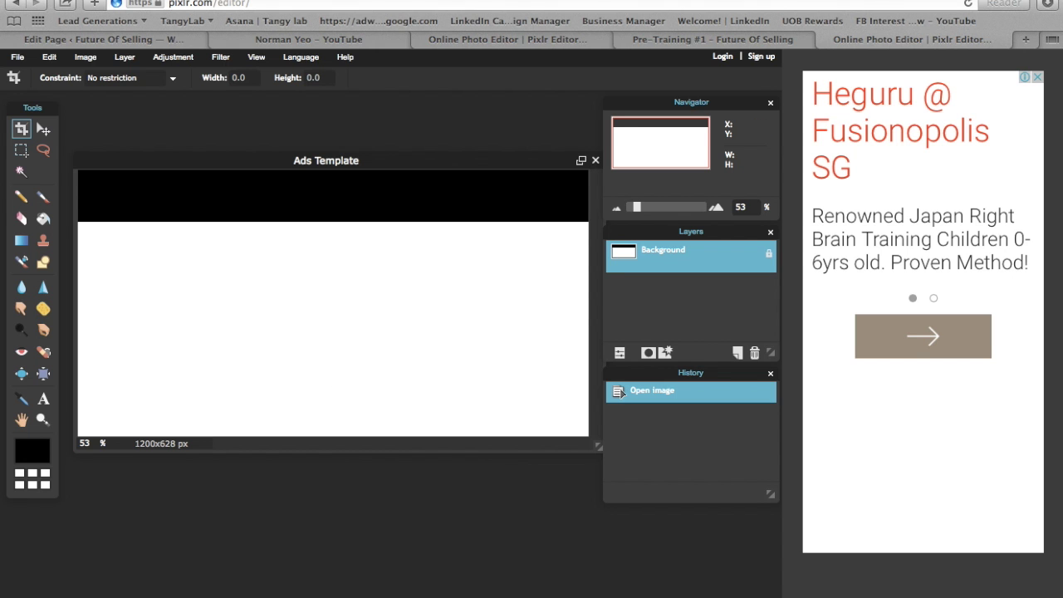
pyautogui.press('super+m')
pyautogui.click(965, 330)
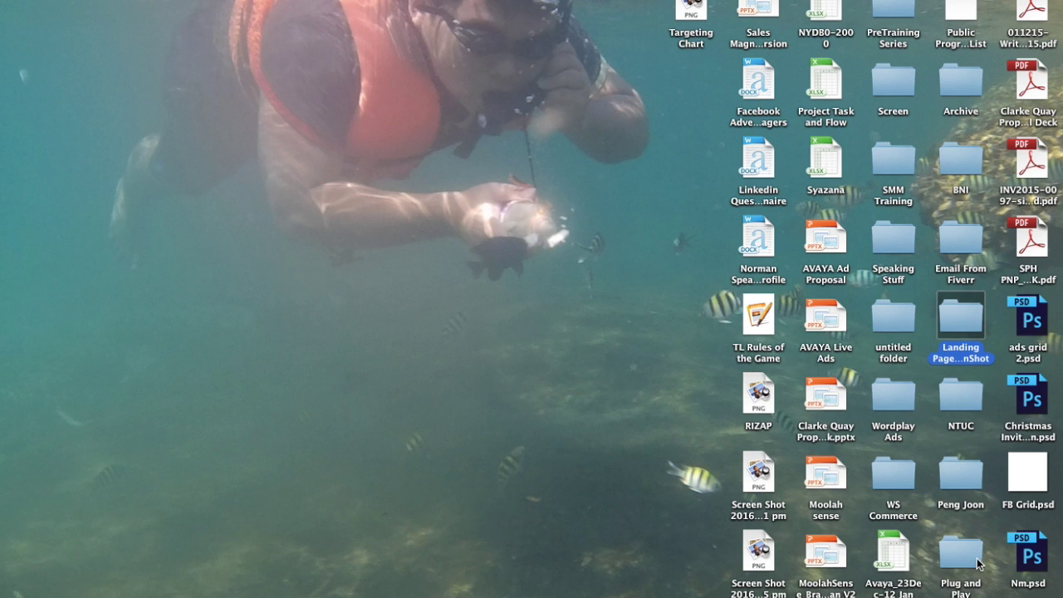
pyautogui.doubleClick(894, 465)
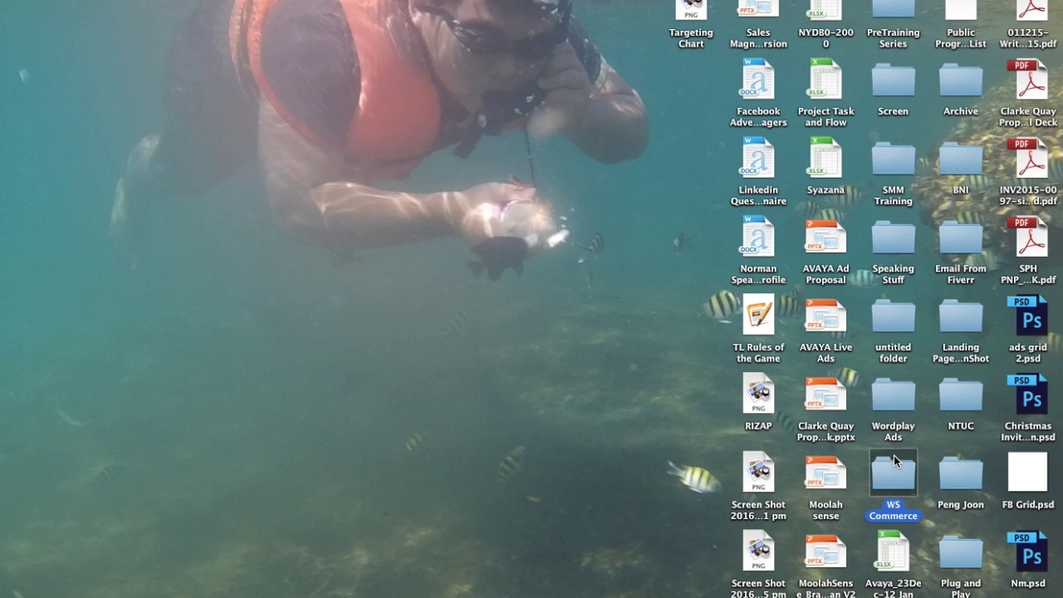
pyautogui.click(467, 229)
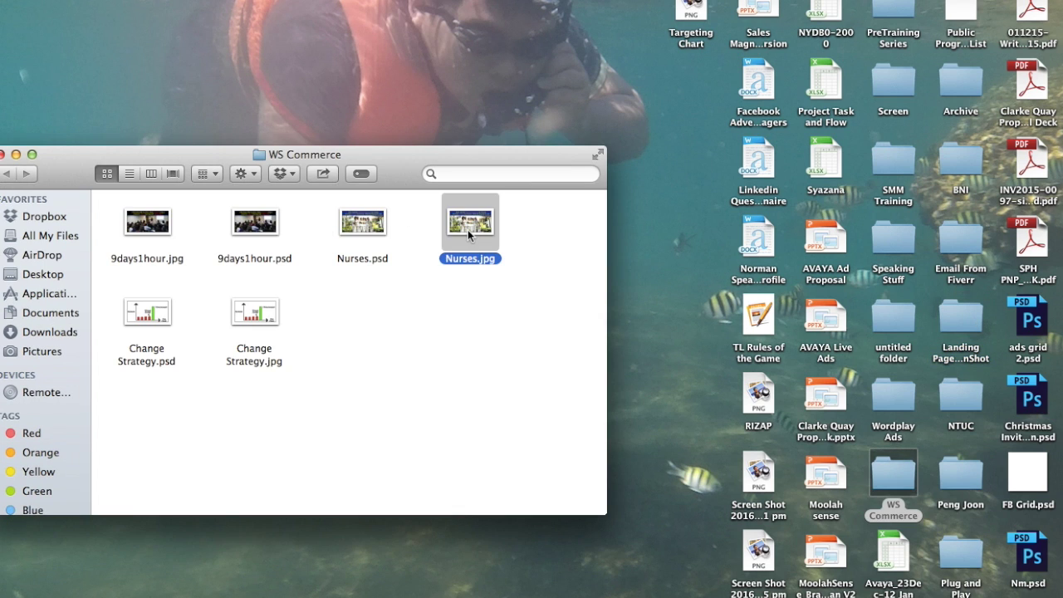
pyautogui.press('space')
pyautogui.press('Right')
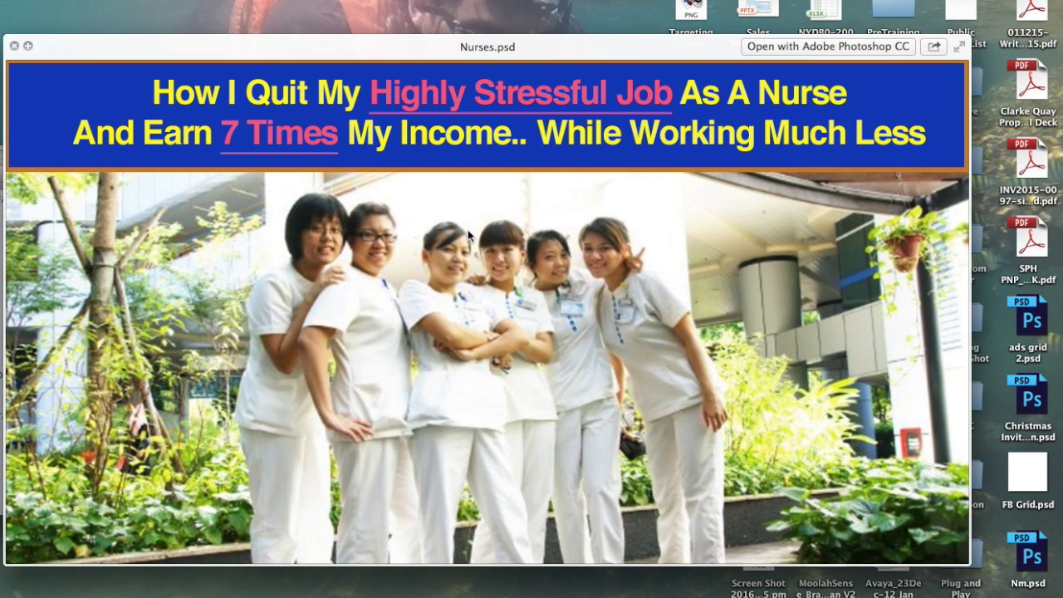
pyautogui.press('Right')
pyautogui.press('Right')
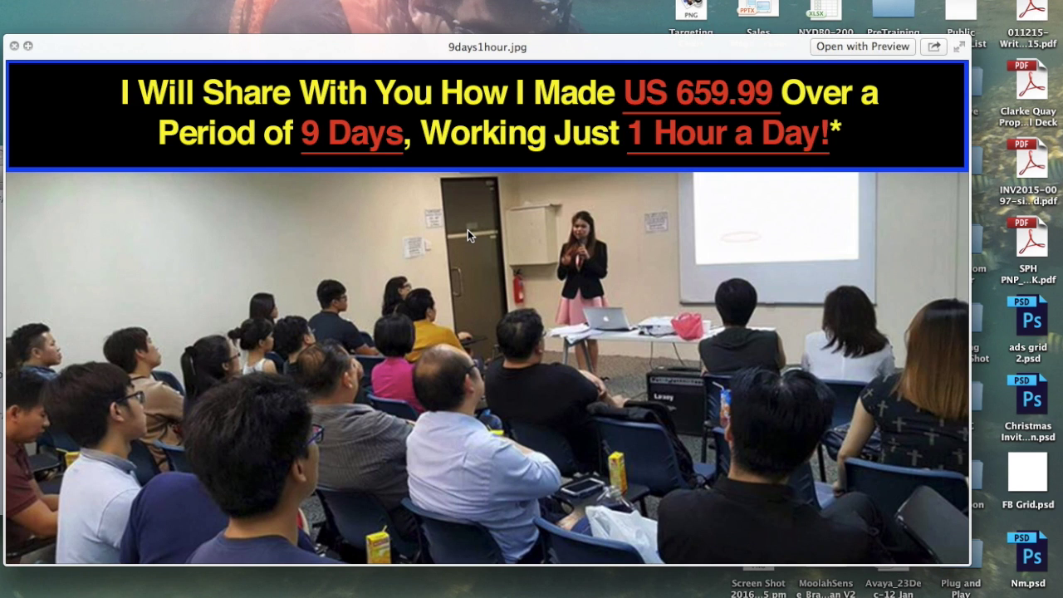
pyautogui.press('Right')
pyautogui.press('Left')
pyautogui.press('Left')
pyautogui.press('Left')
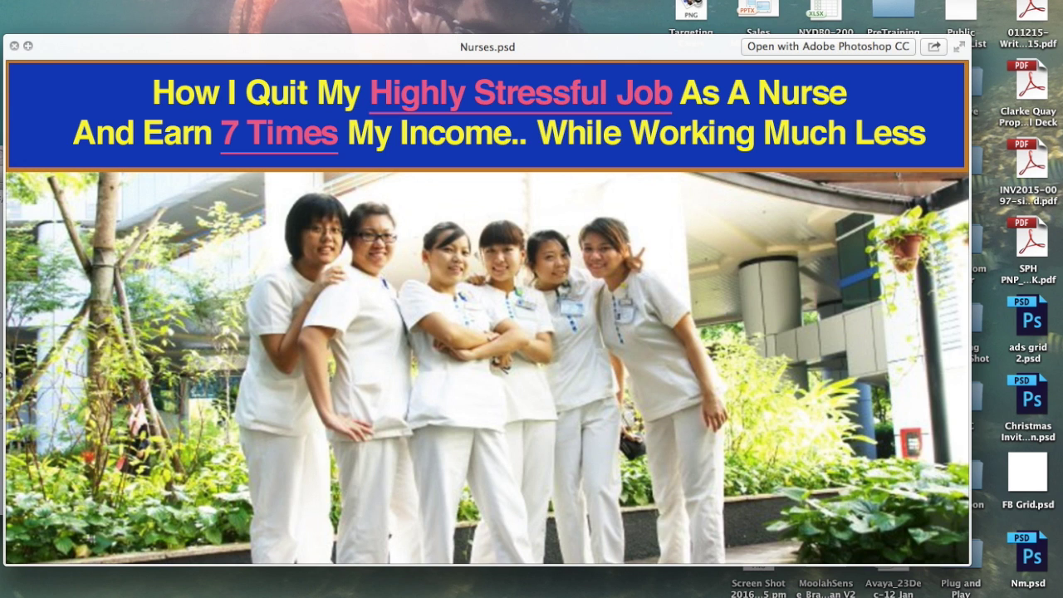
pyautogui.click(14, 46)
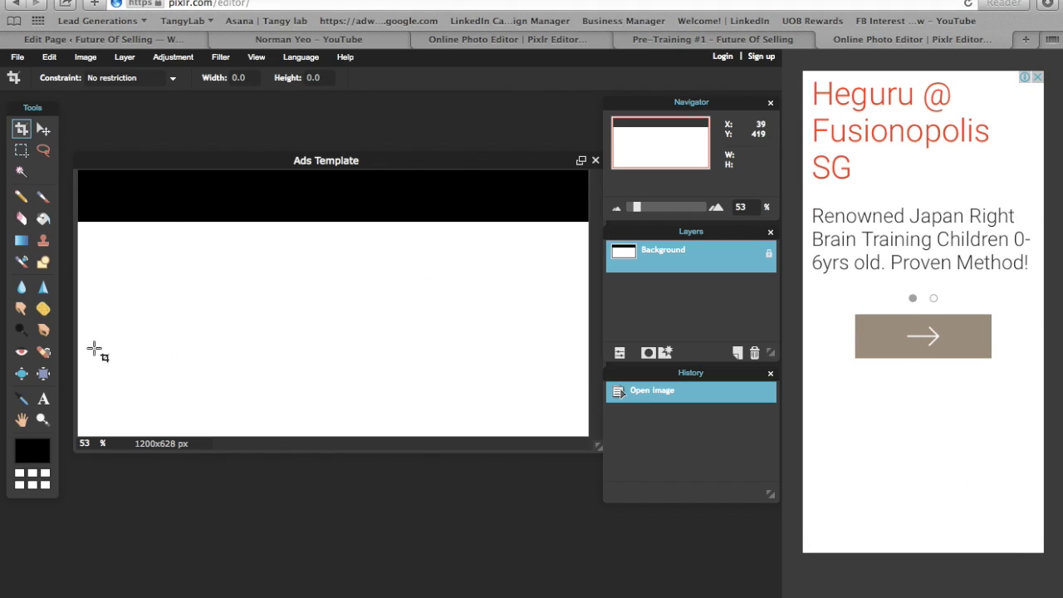
# Switch from the Move tool to the Text tool on the Ads Template image
pyautogui.click(50, 131)
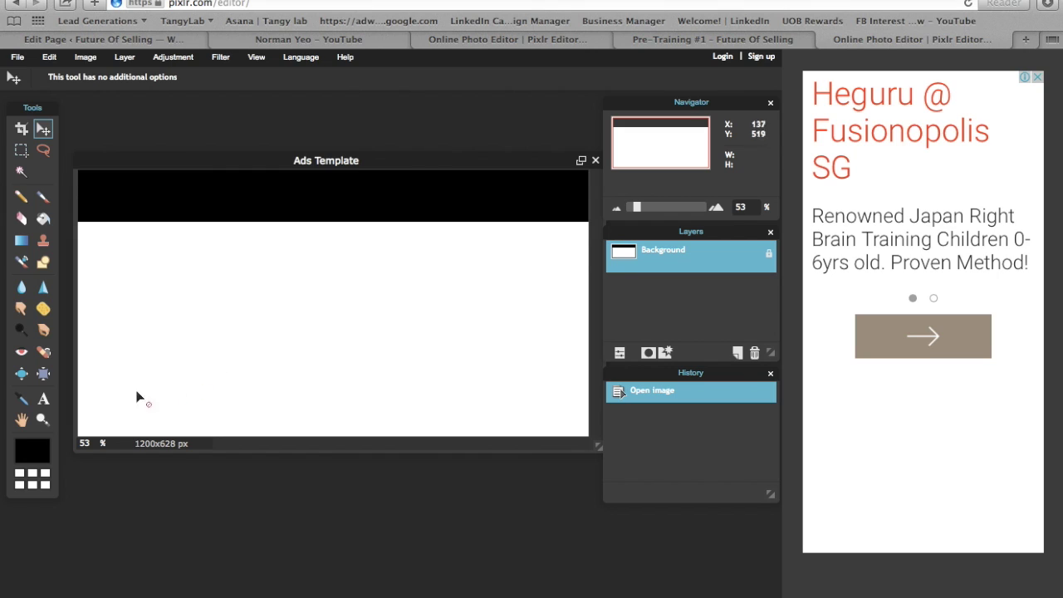
pyautogui.click(50, 403)
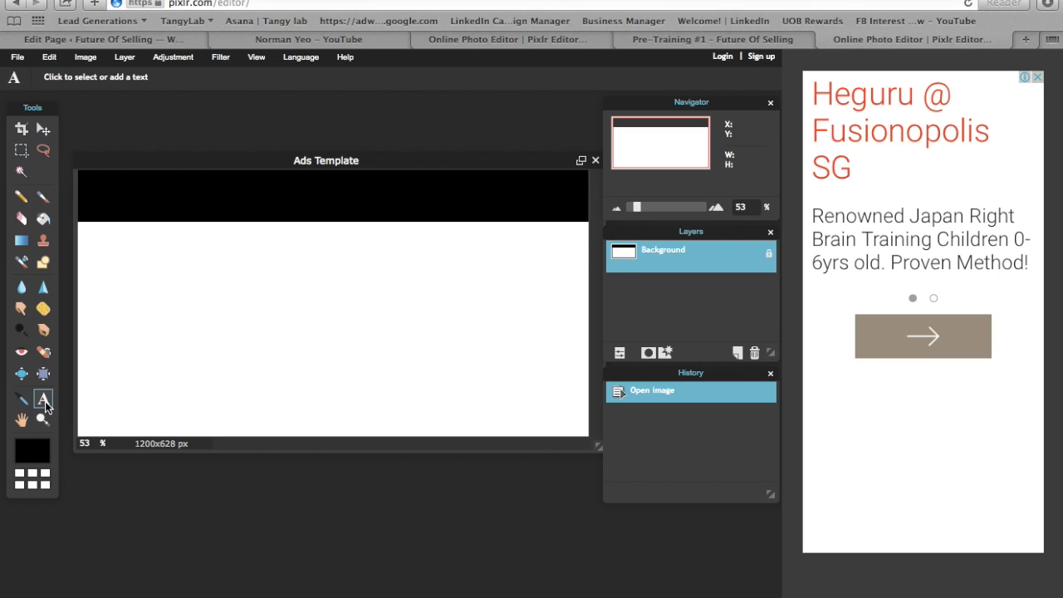
# Add white centred headline 'I am Offering Something Really Awesome.' / 'Please click here to buy.' in the bar
pyautogui.click(97, 180)
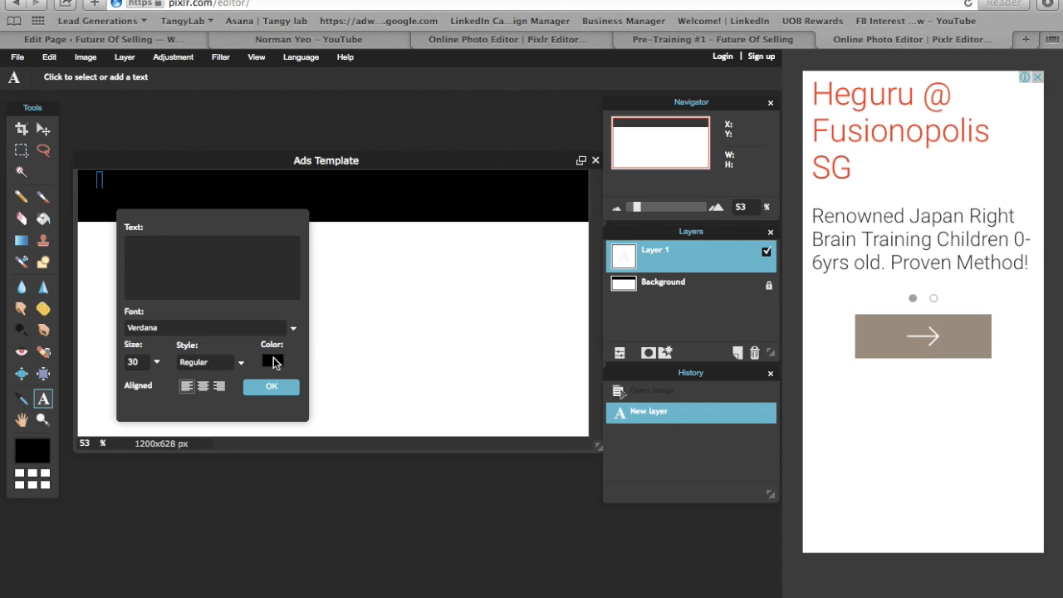
pyautogui.click(274, 363)
pyautogui.moveTo(301, 294); pyautogui.dragTo(298, 242)
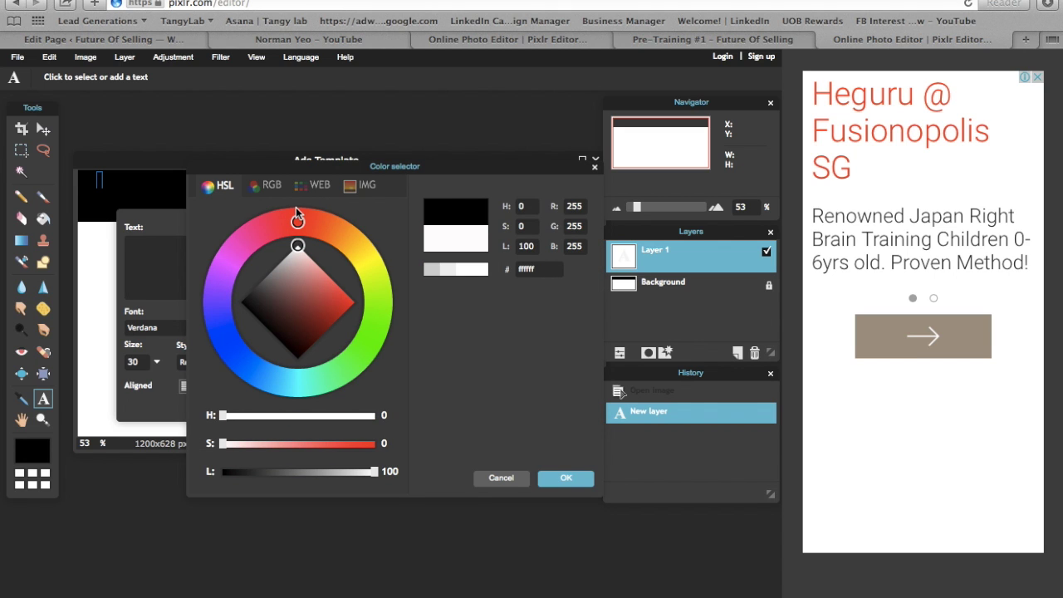
pyautogui.click(575, 477)
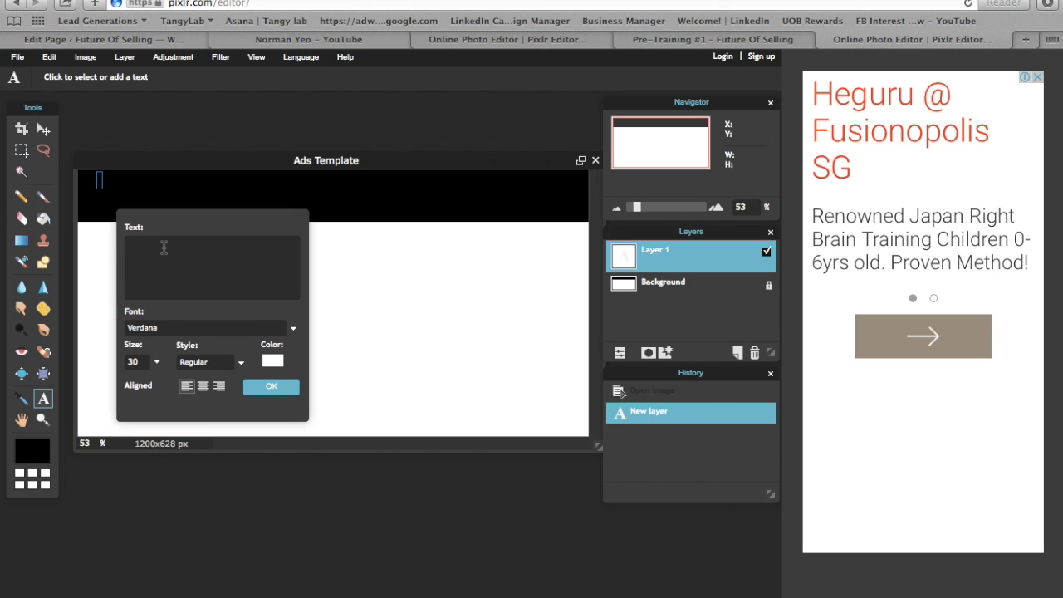
pyautogui.write('I am Offering Something')
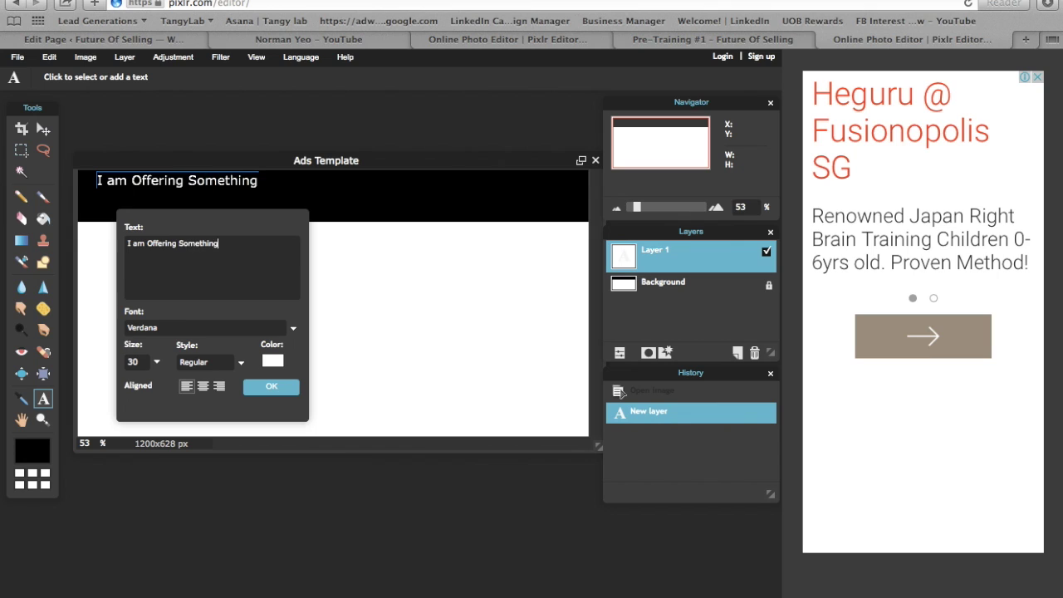
pyautogui.write(' Really Awe')
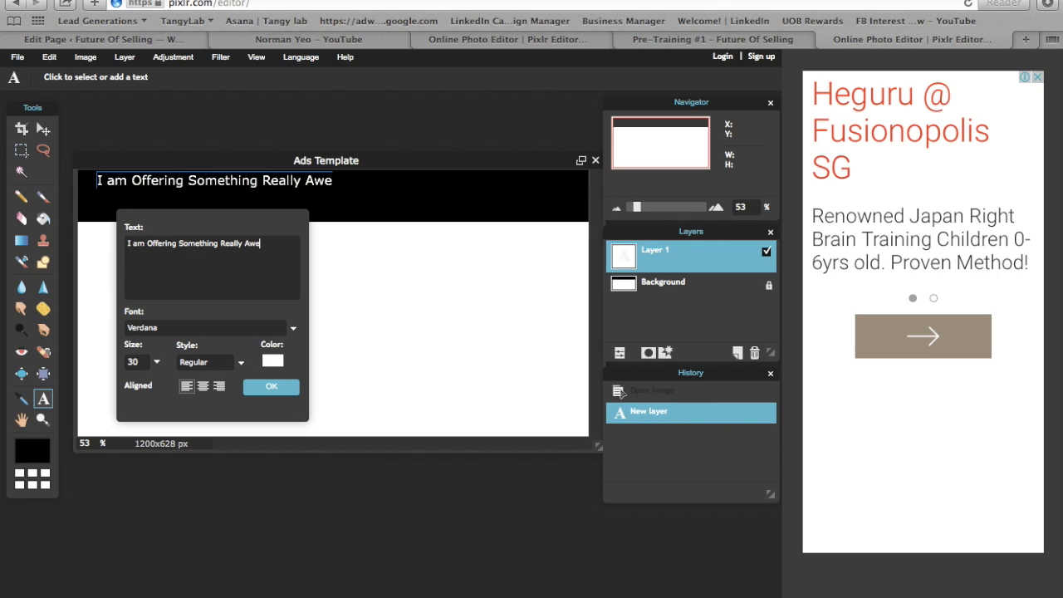
pyautogui.write('some.')
pyautogui.press('Return')
pyautogui.write('Please click ')
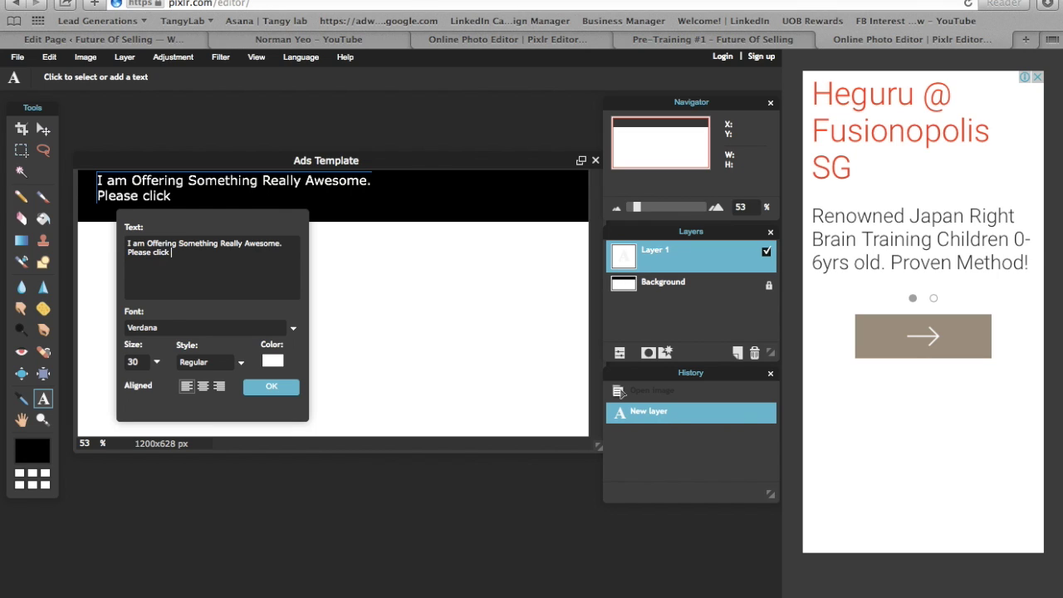
pyautogui.write('here to buy.')
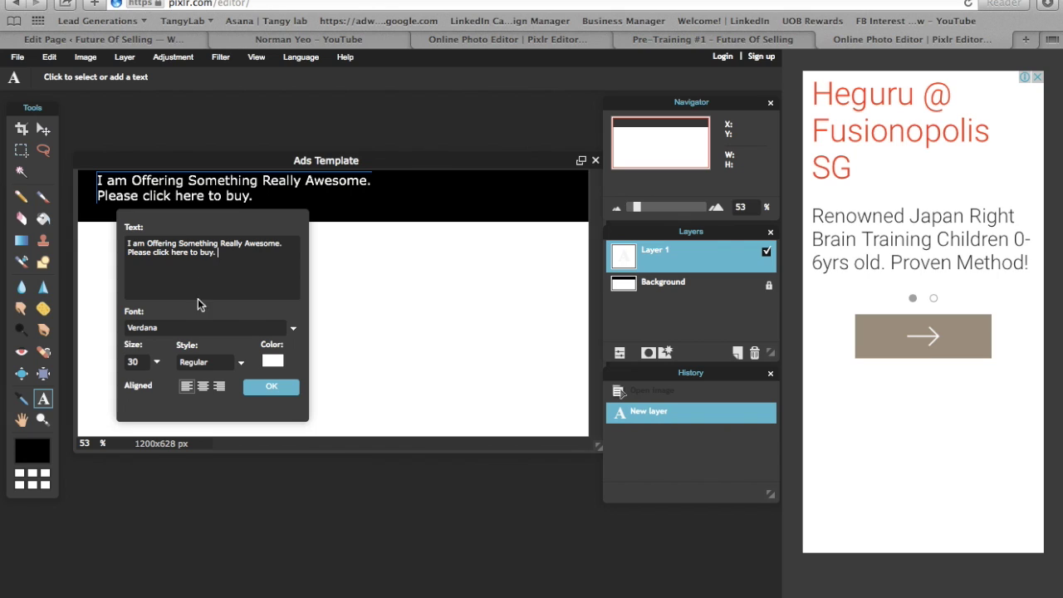
pyautogui.click(202, 387)
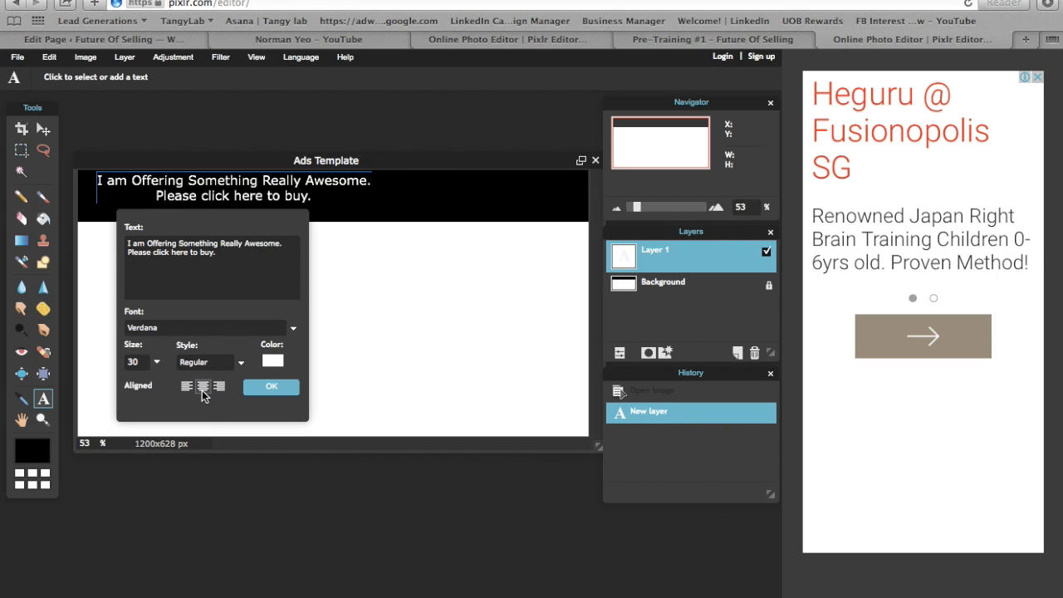
pyautogui.click(279, 392)
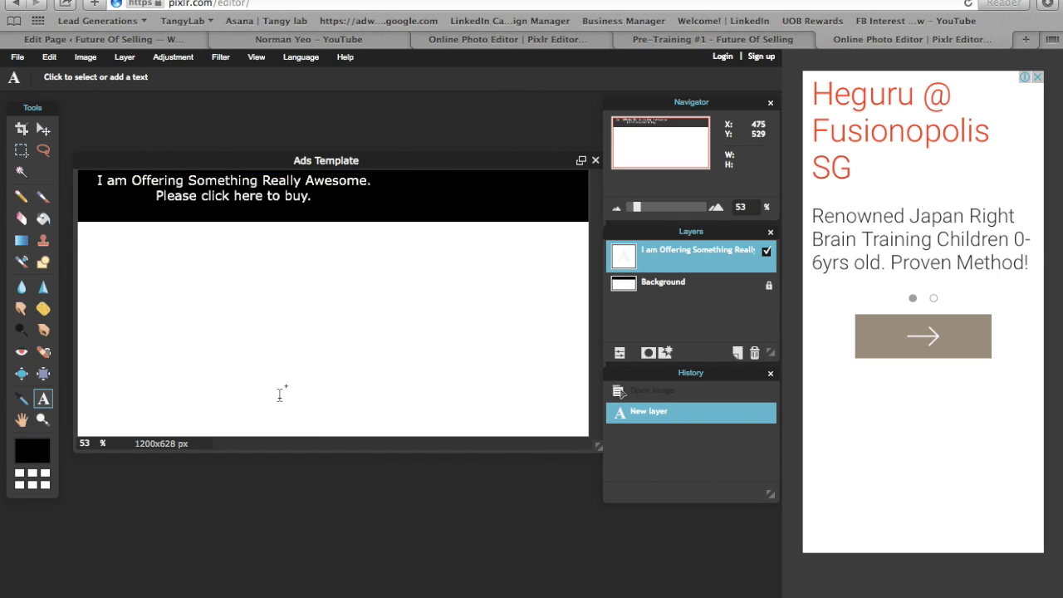
pyautogui.click(44, 130)
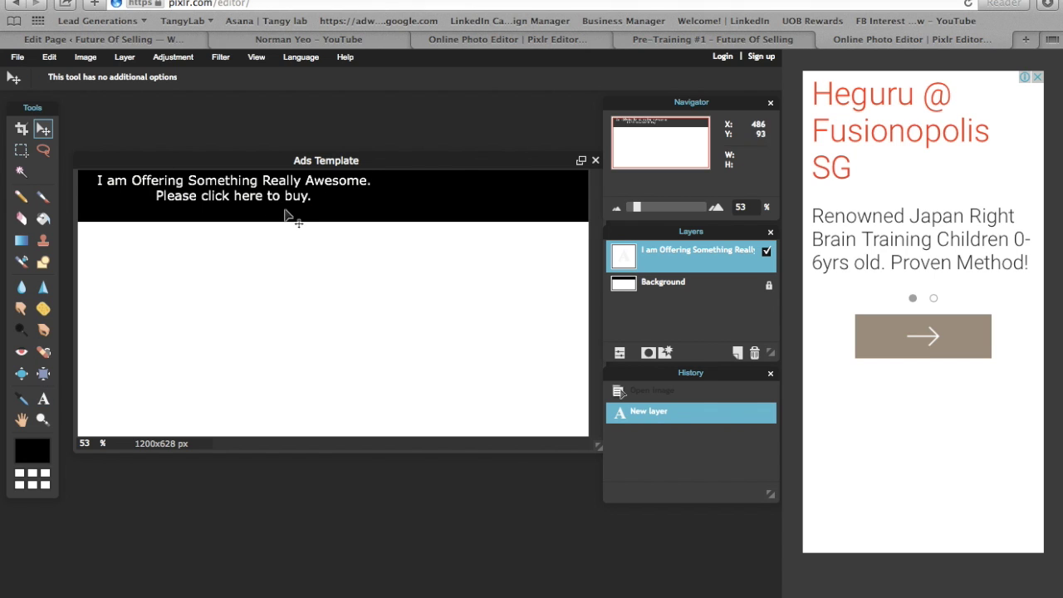
# Drag the headline layer into the middle of the black top bar
pyautogui.moveTo(251, 190); pyautogui.dragTo(358, 197)
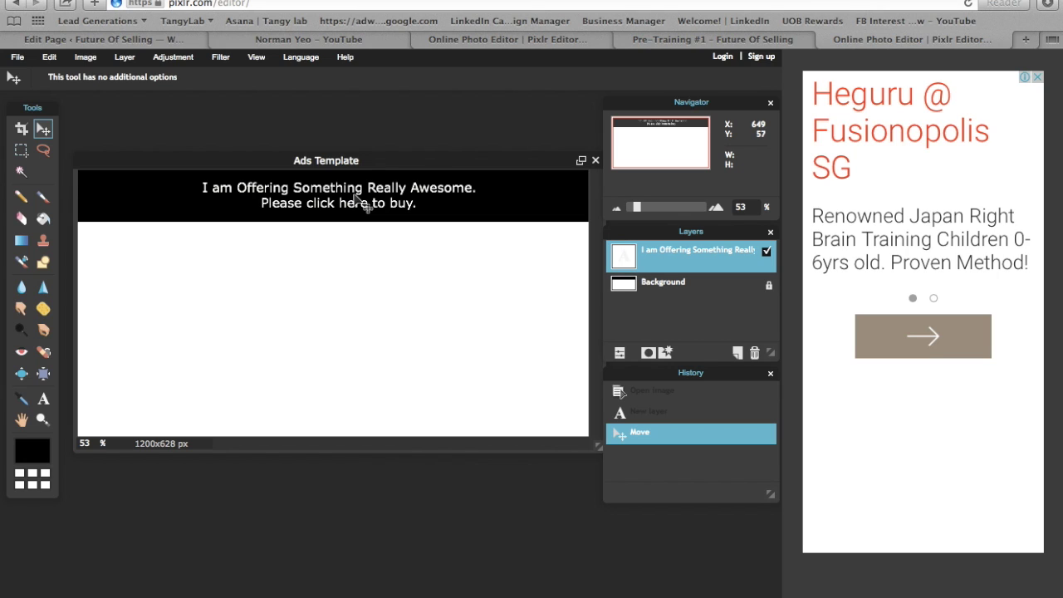
pyautogui.click(95, 59)
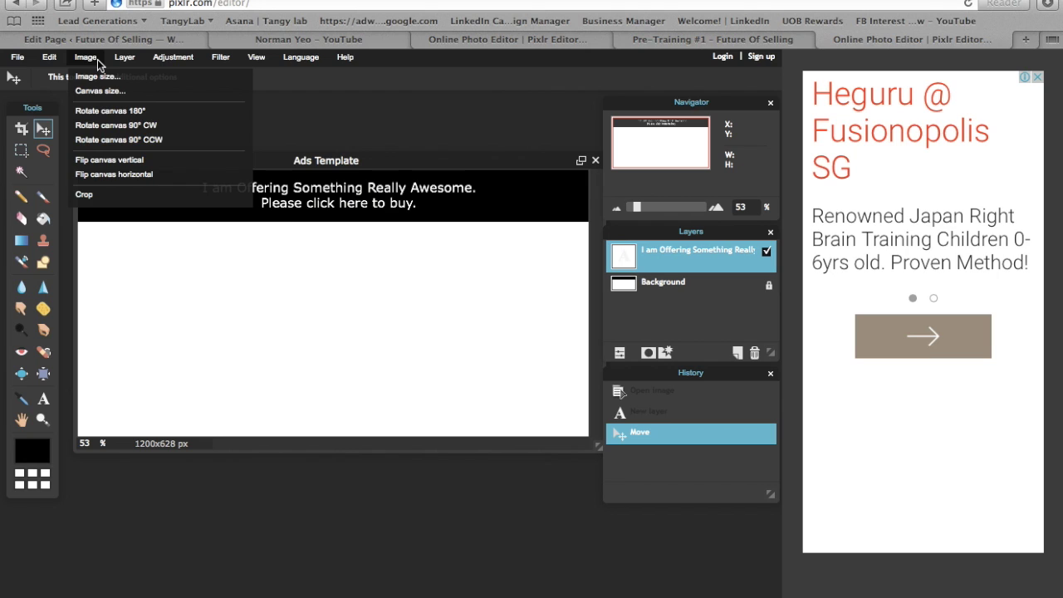
pyautogui.click(237, 215)
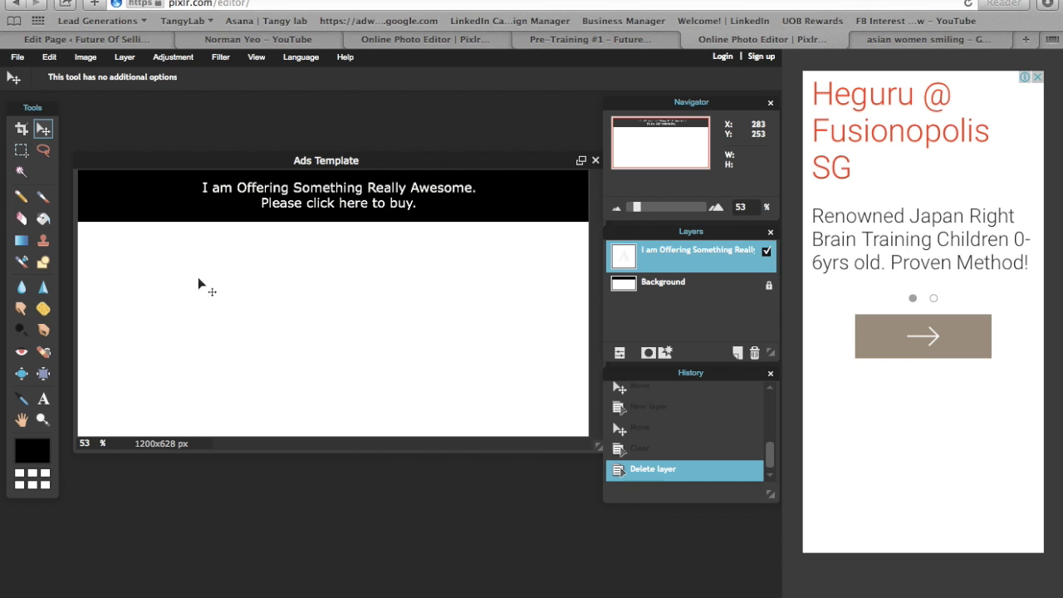
# Open a new browser tab on Google's homepage, ready to search
pyautogui.click(1026, 39)
pyautogui.click(399, 327)
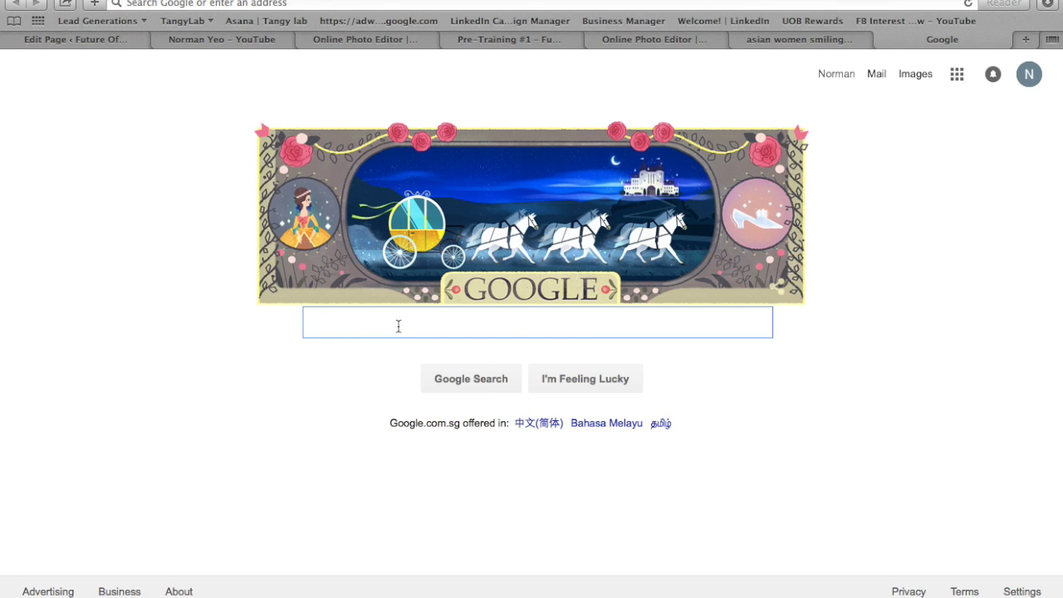
# Search Google Images for 'asian smiling women' and scroll through the results
pyautogui.write('asian ')
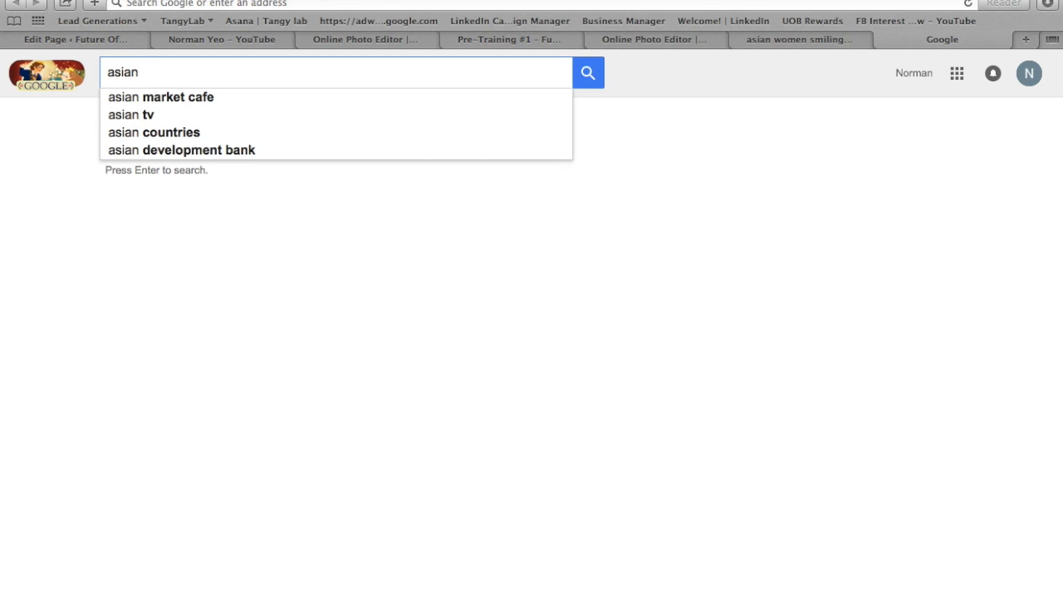
pyautogui.write('mil')
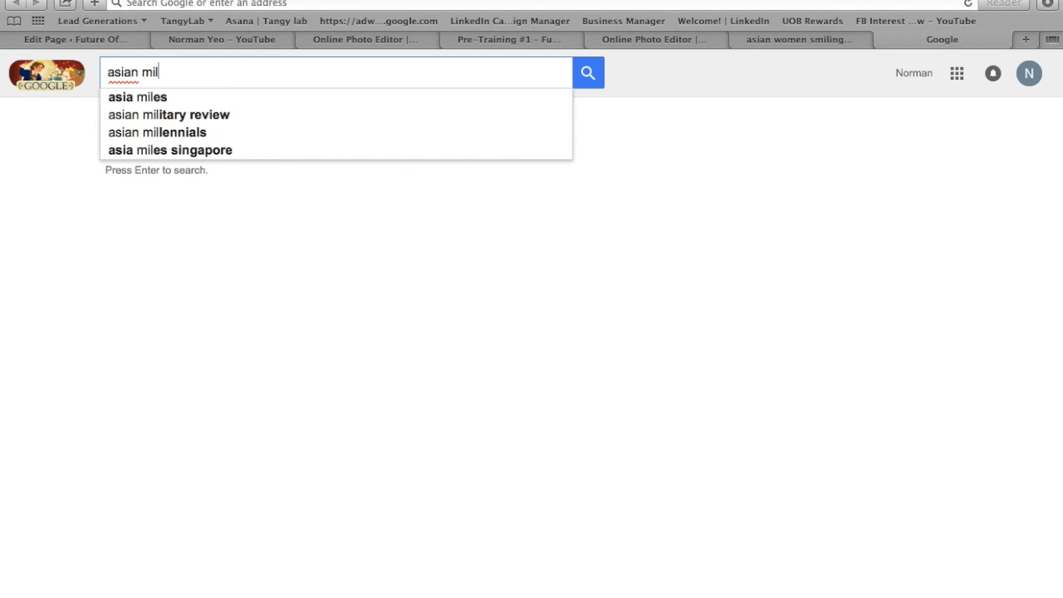
pyautogui.write('ing')
pyautogui.press('BackSpace')
pyautogui.press('BackSpace')
pyautogui.press('BackSpace')
pyautogui.press('BackSpace')
pyautogui.press('BackSpace')
pyautogui.press('BackSpace')
pyautogui.write('smiling women')
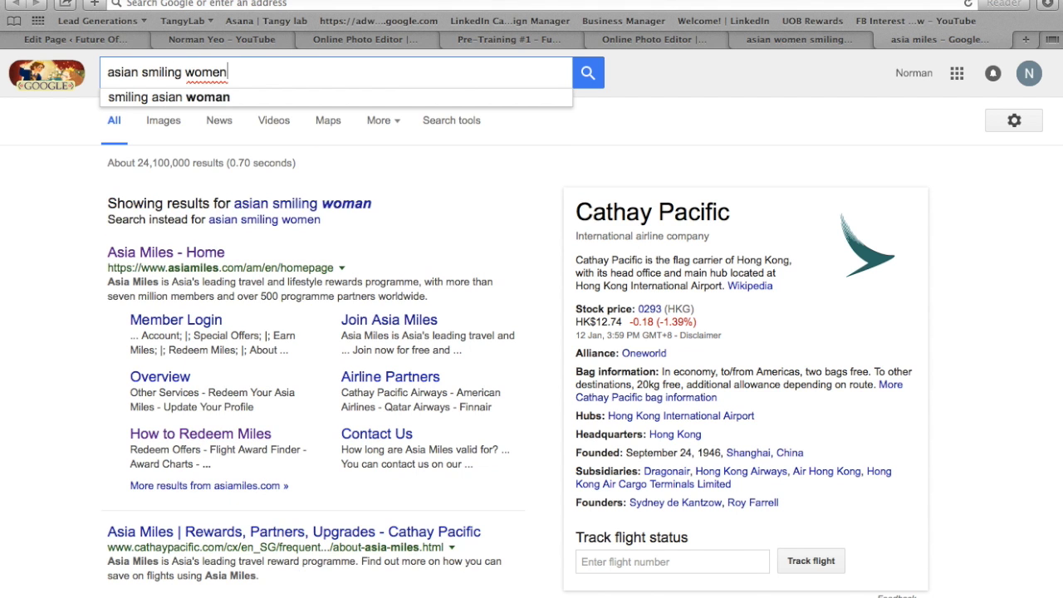
pyautogui.press('Return')
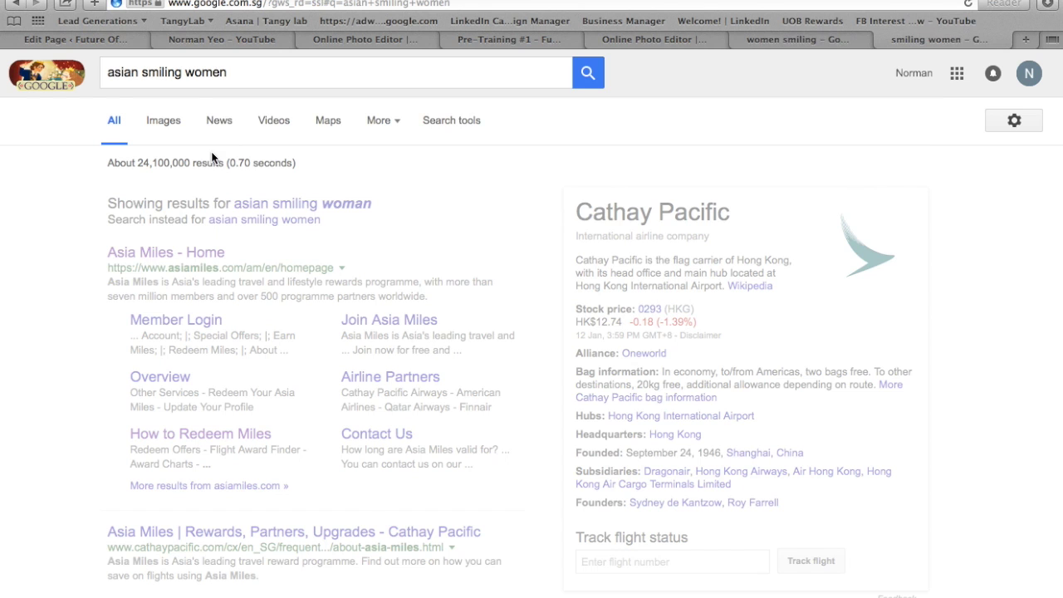
pyautogui.click(170, 121)
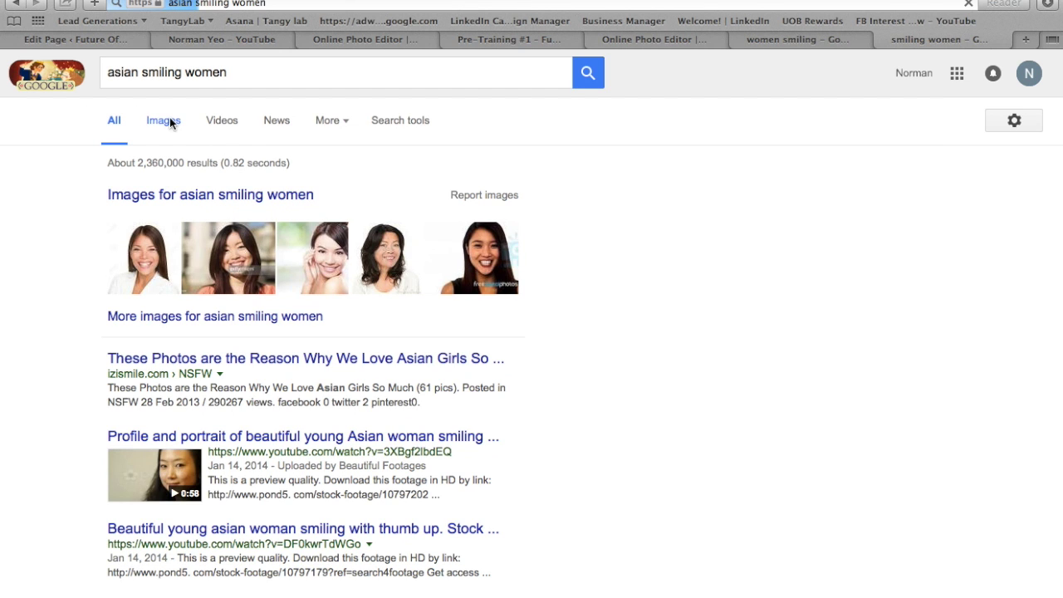
pyautogui.scroll(-10, 607, 476)
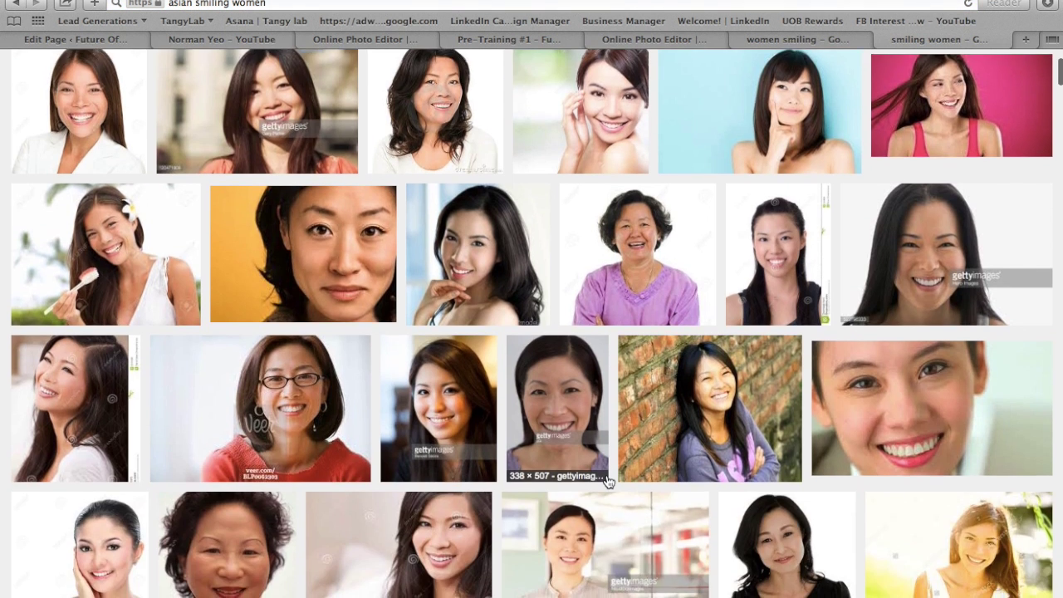
pyautogui.scroll(-8, 608, 482)
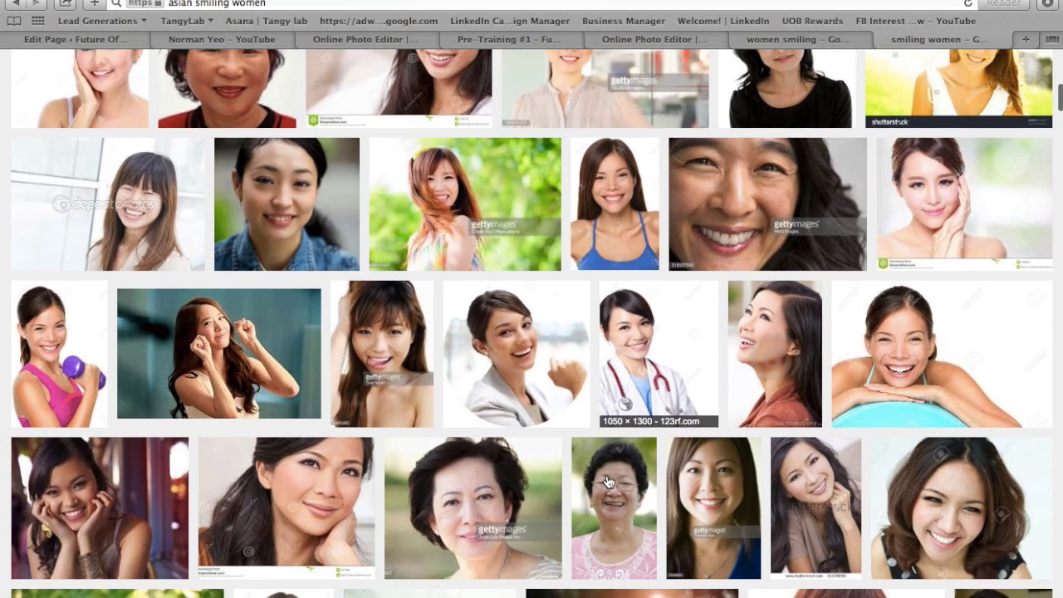
pyautogui.scroll(-2, 607, 482)
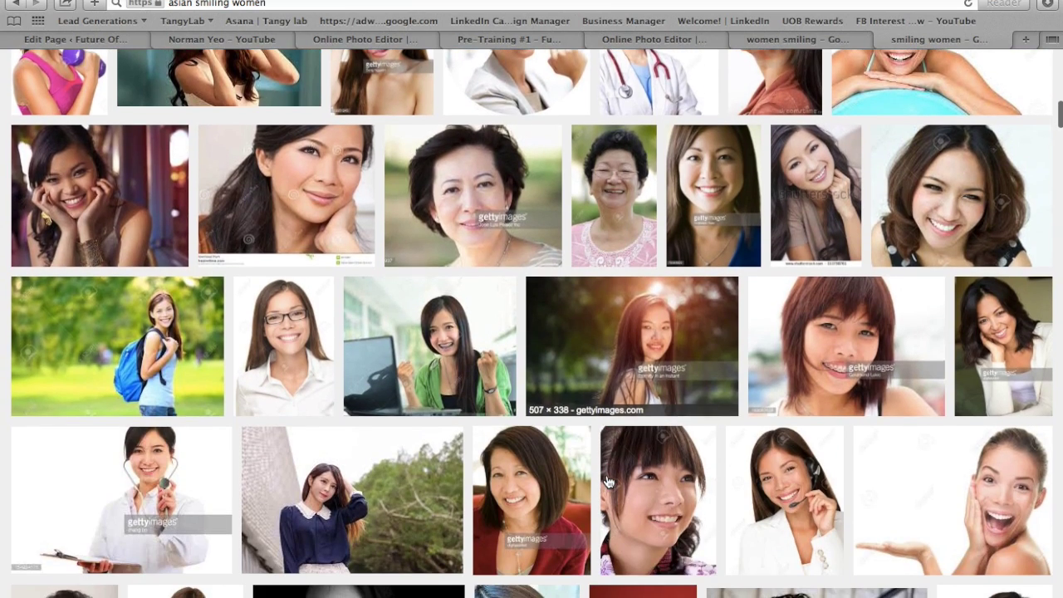
pyautogui.scroll(-3, 491, 491)
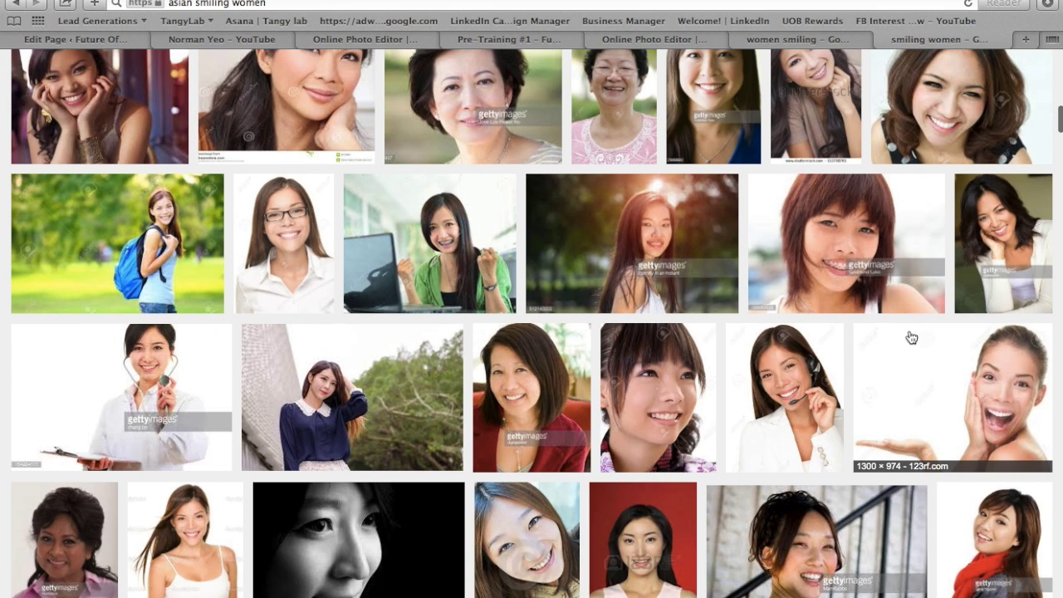
# Save the backpack girl park photo to the Downloads folder
pyautogui.click(155, 258)
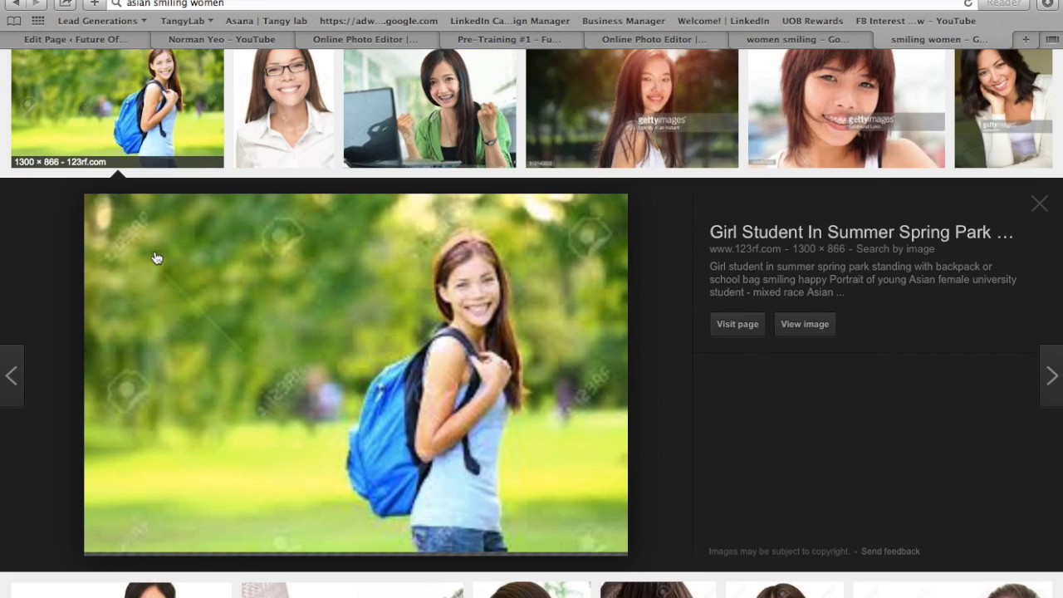
pyautogui.rightClick(340, 270)
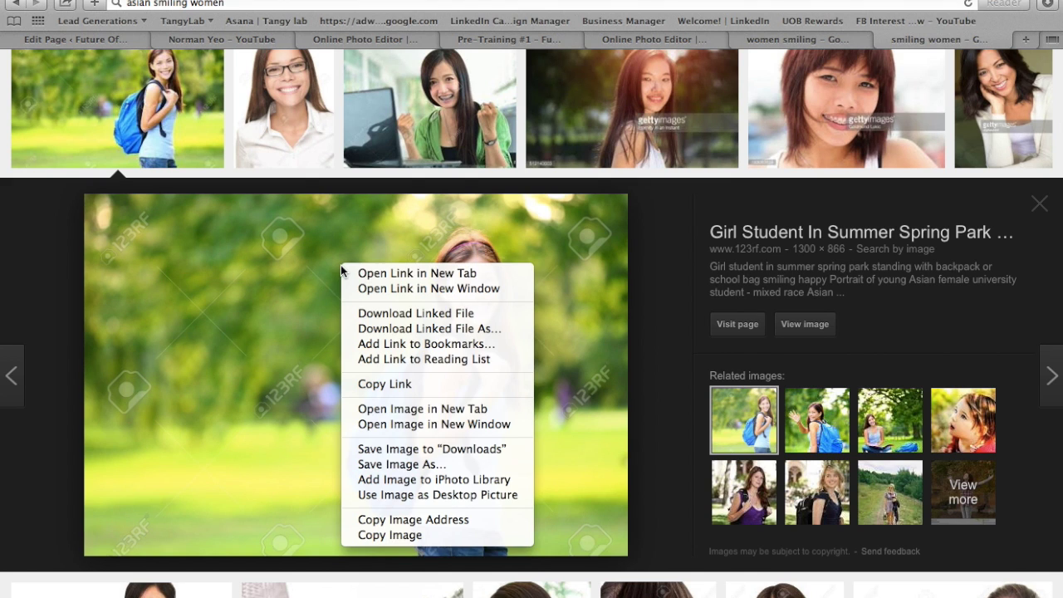
pyautogui.click(464, 453)
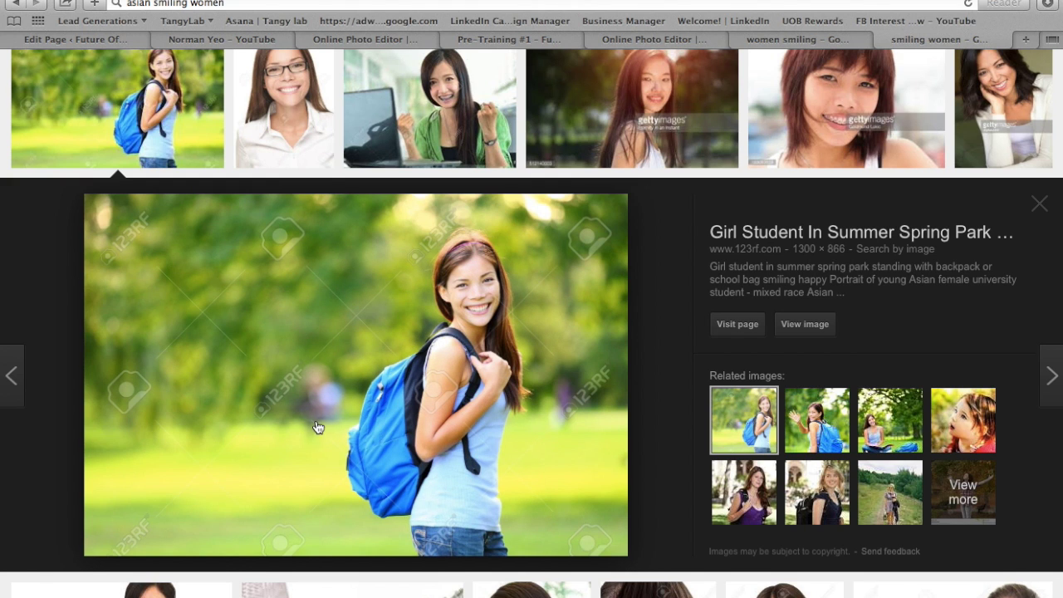
# Return to the Pixlr Editor tab with the Ads Template and open the Layer menu
pyautogui.click(479, 40)
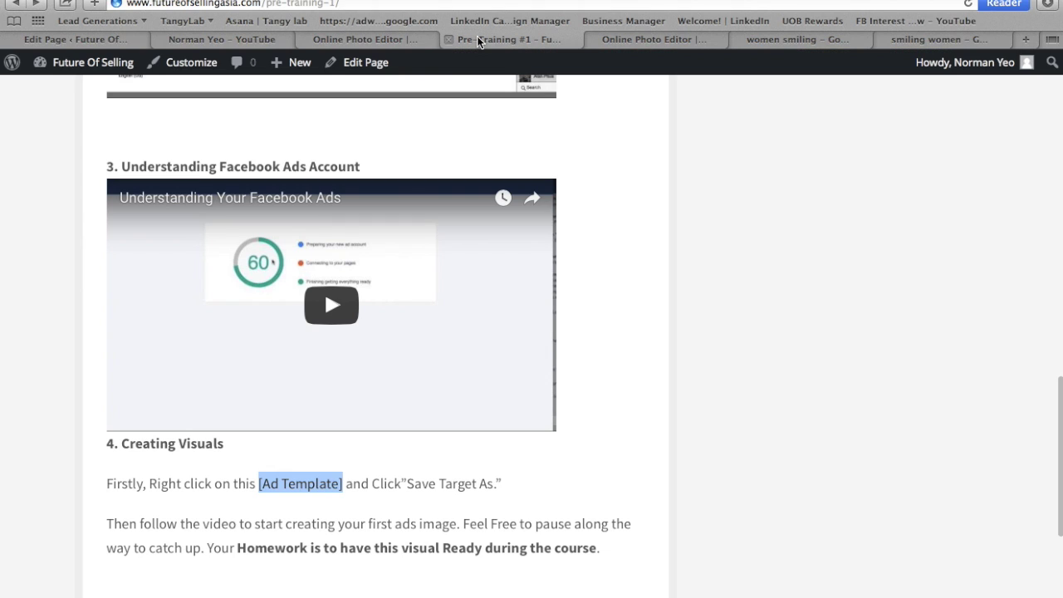
pyautogui.click(388, 38)
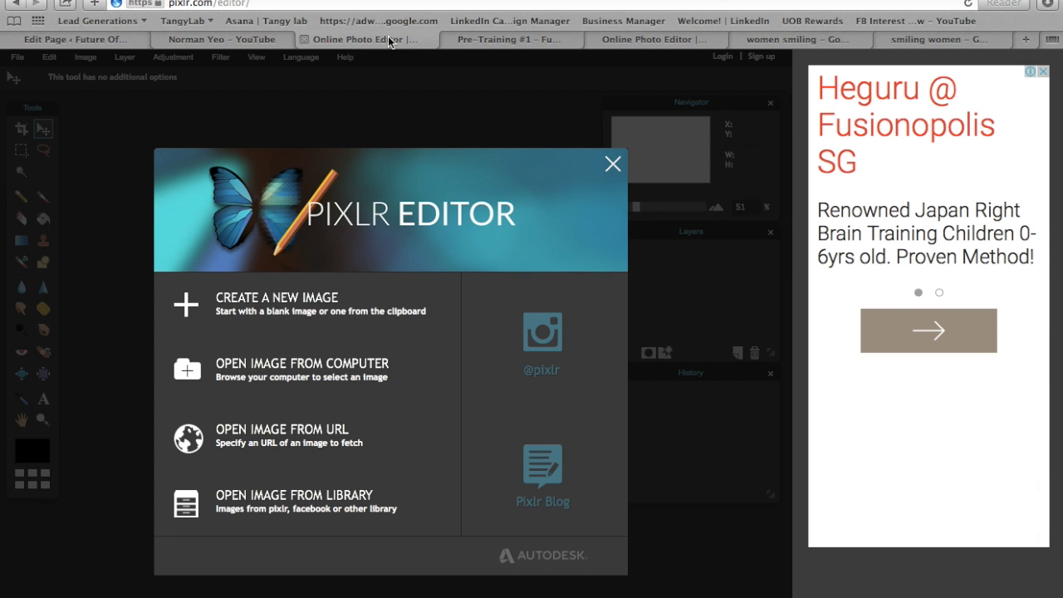
pyautogui.click(638, 40)
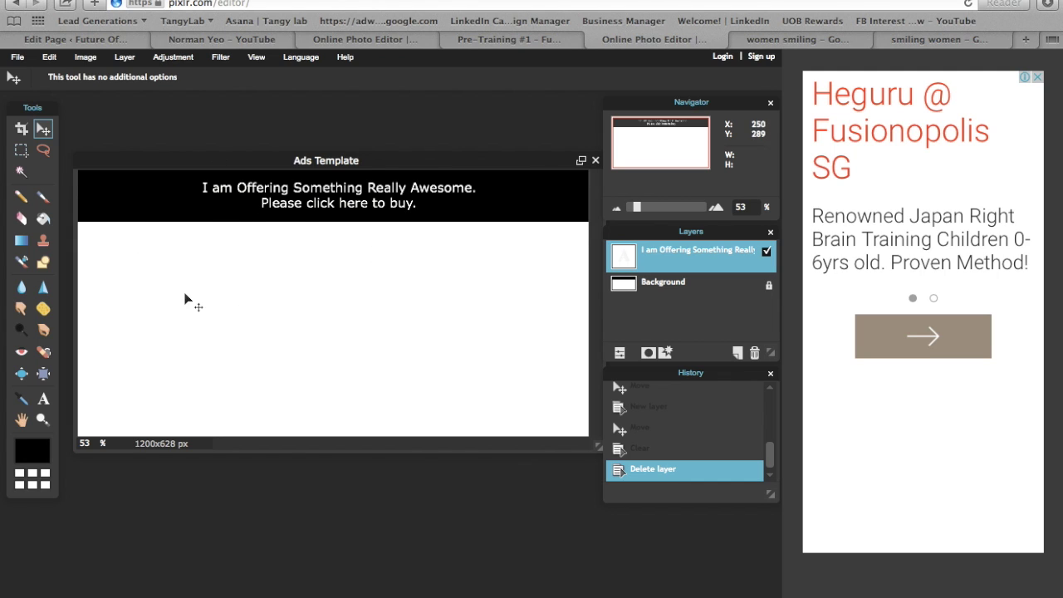
pyautogui.click(125, 57)
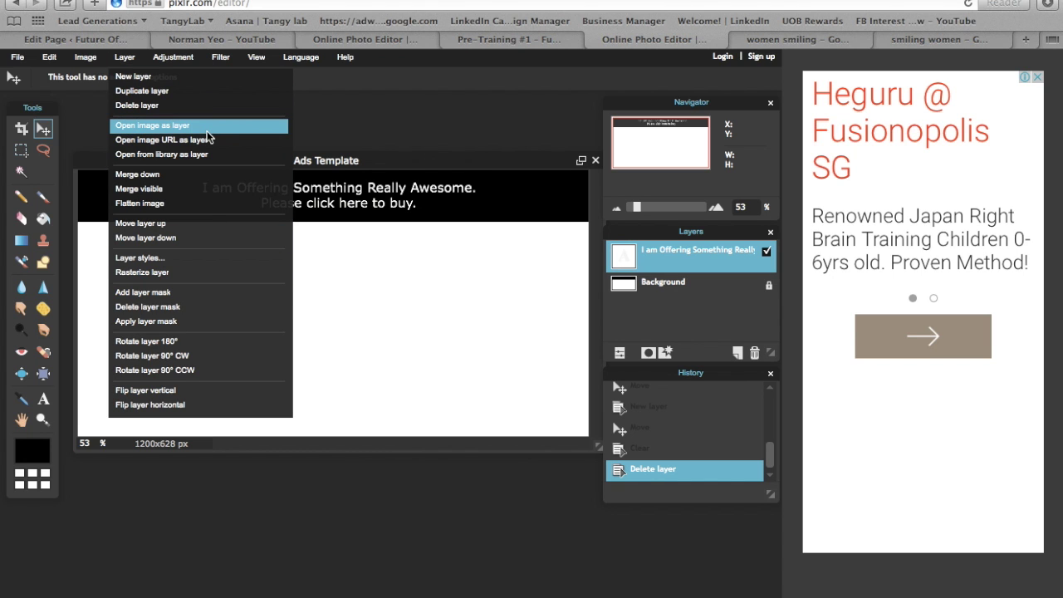
# Load the downloaded backpack girl stock photo as a new layer
pyautogui.click(208, 126)
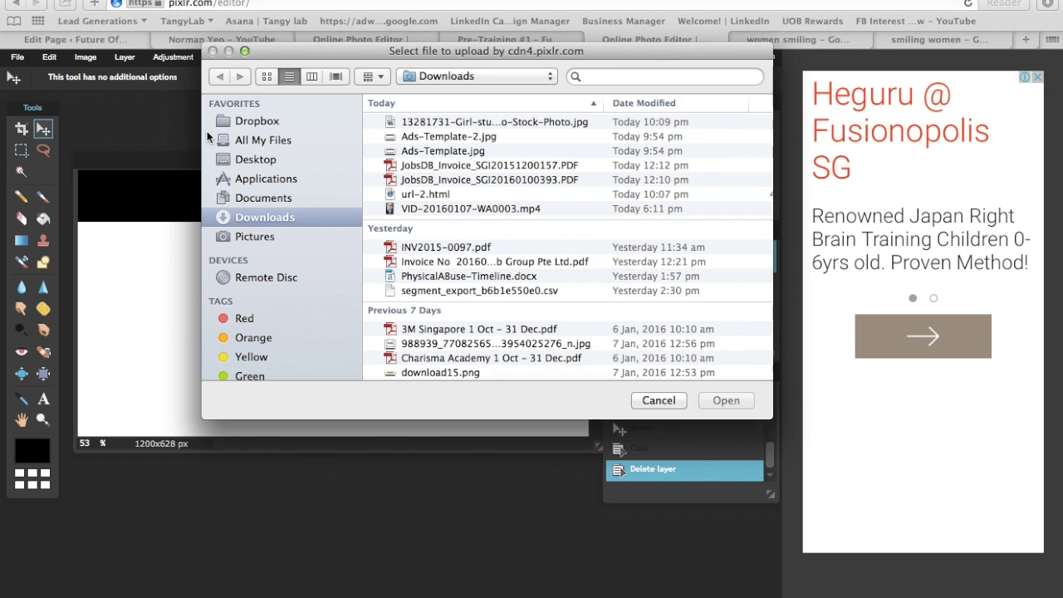
pyautogui.click(502, 123)
pyautogui.click(735, 401)
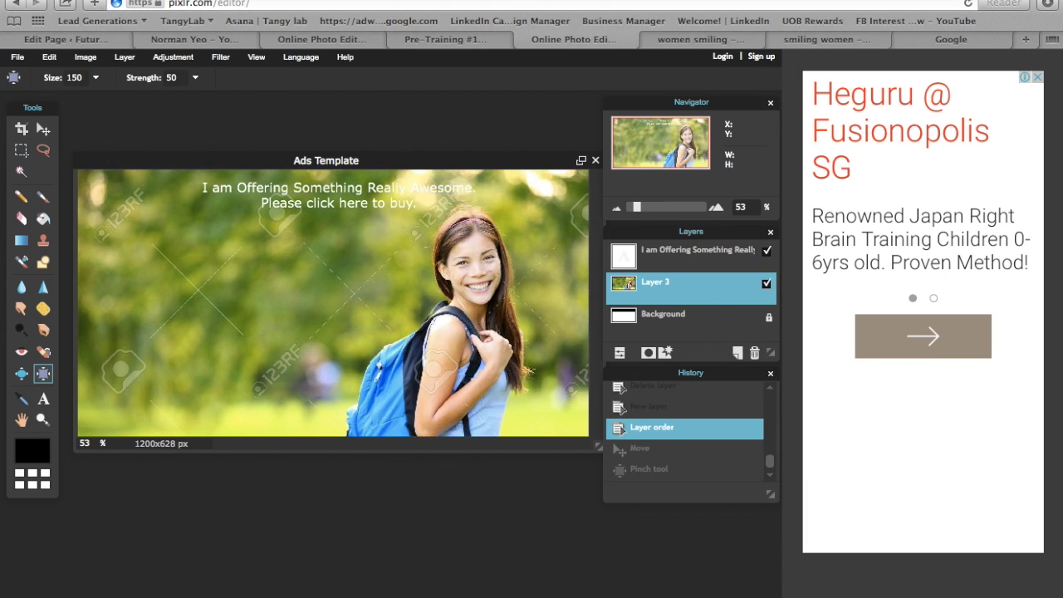
# Undo the extra steps, then shrink Layer 3 slightly and shift it about 50 px left
pyautogui.hotkey('ctrl', 'z')
pyautogui.hotkey('ctrl', 'z')
pyautogui.hotkey('ctrl', 'z')
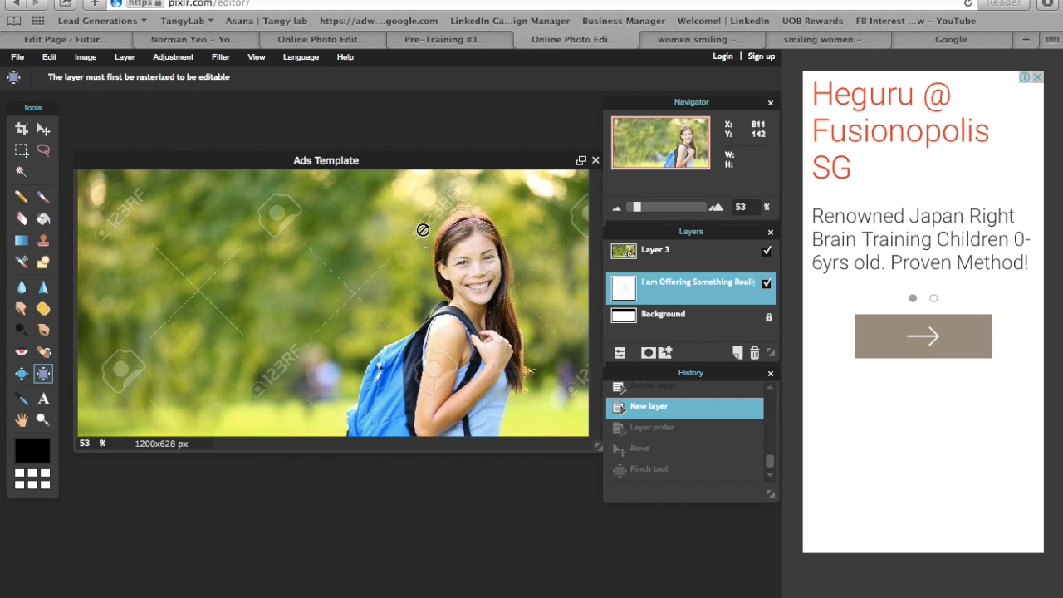
pyautogui.click(635, 251)
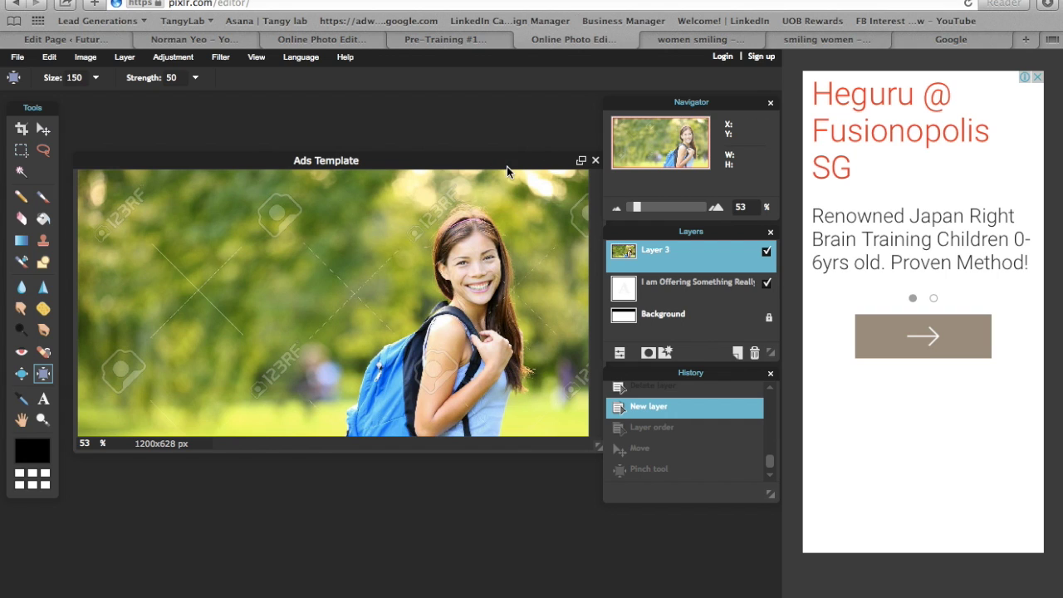
pyautogui.press('super+t')
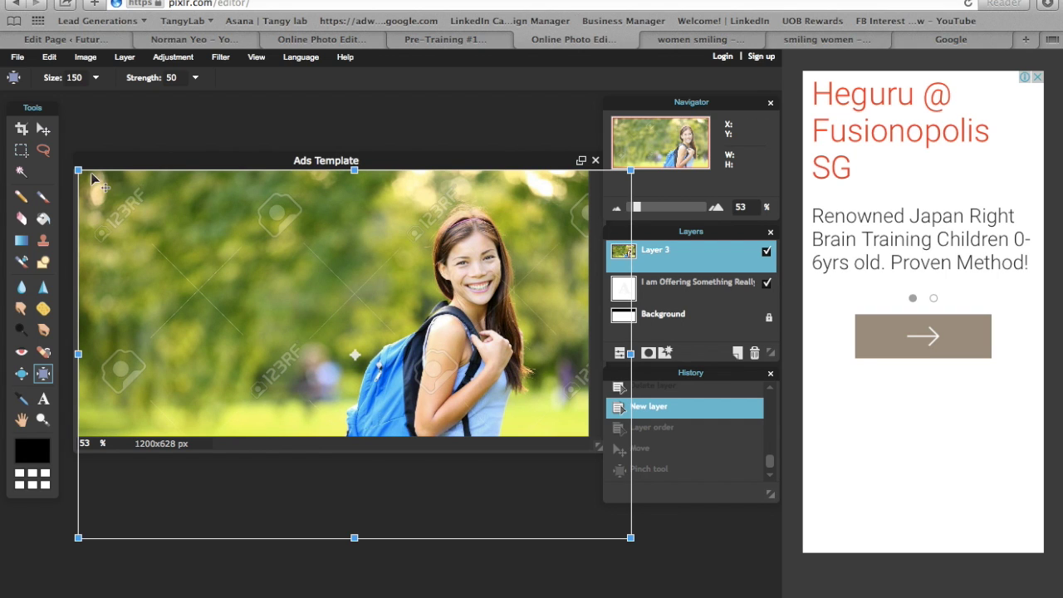
pyautogui.moveTo(78, 171); pyautogui.dragTo(74, 217)
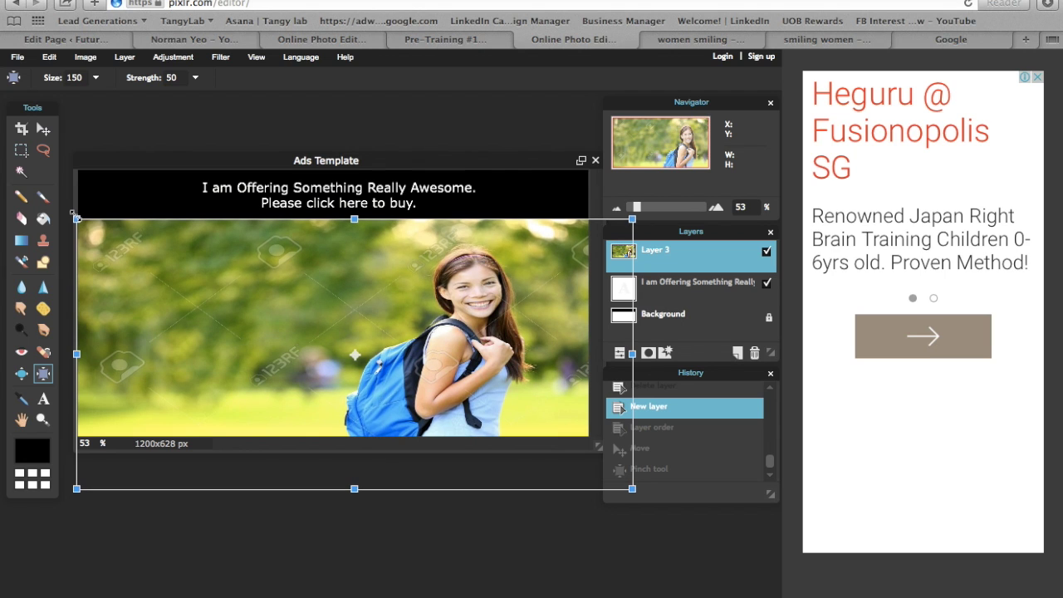
pyautogui.moveTo(474, 378); pyautogui.dragTo(434, 383)
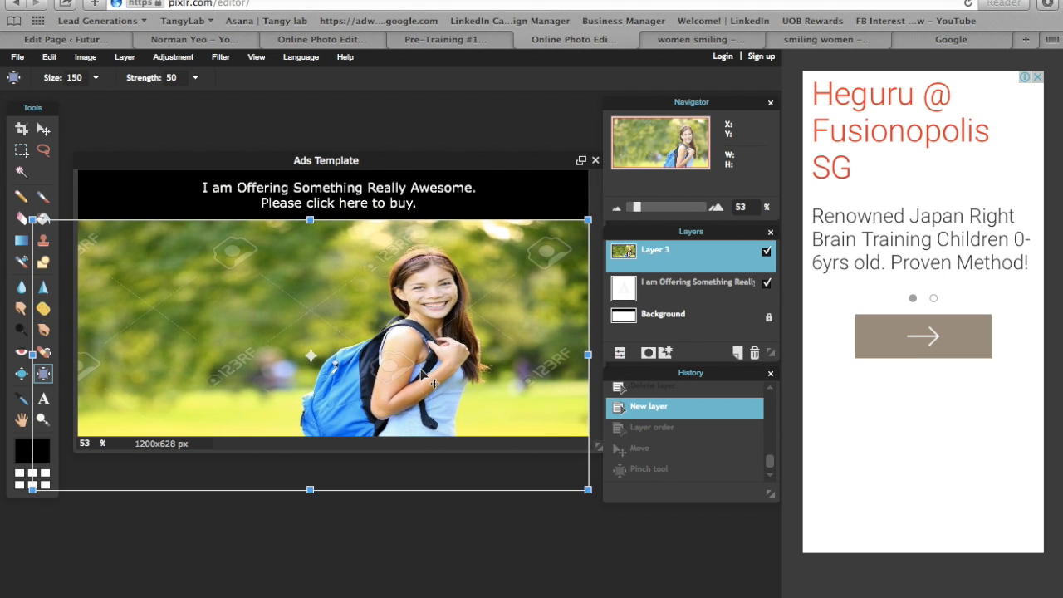
pyautogui.press('Return')
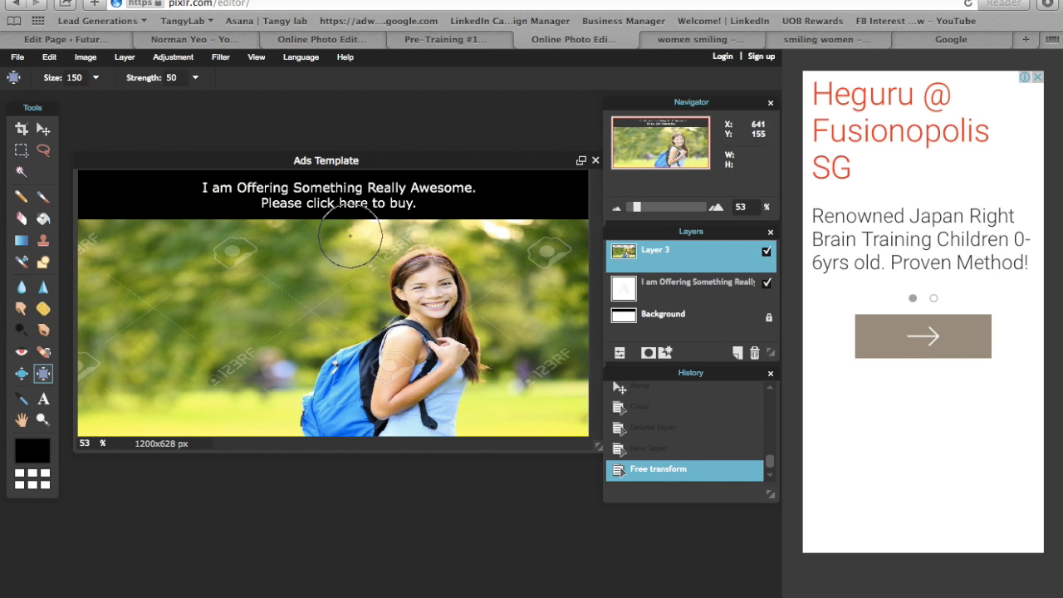
# Save the ad as 'Ads Template' in JPEG format with quality 90
pyautogui.click(16, 56)
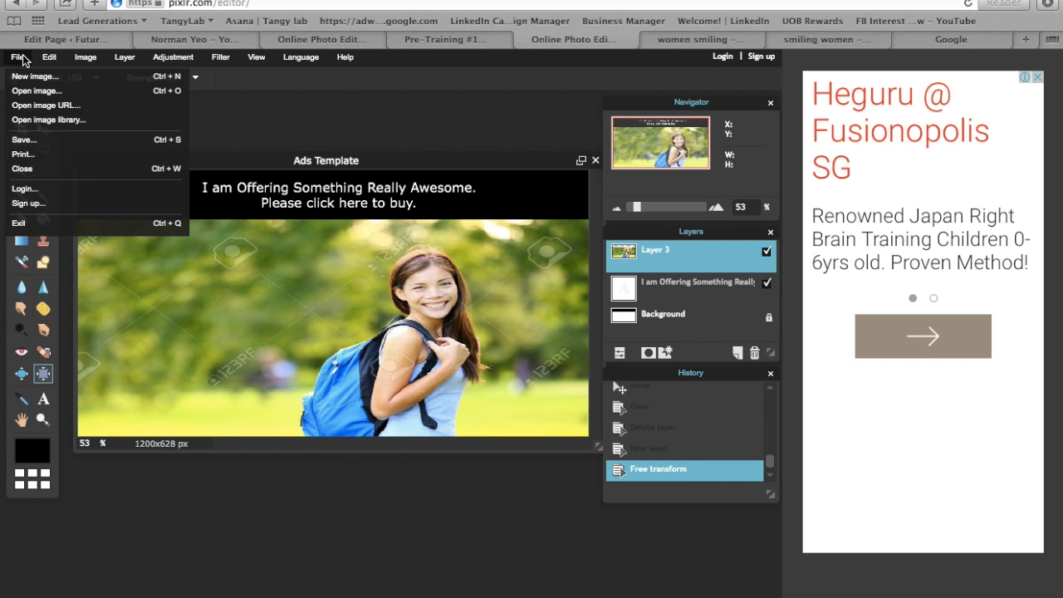
pyautogui.click(90, 143)
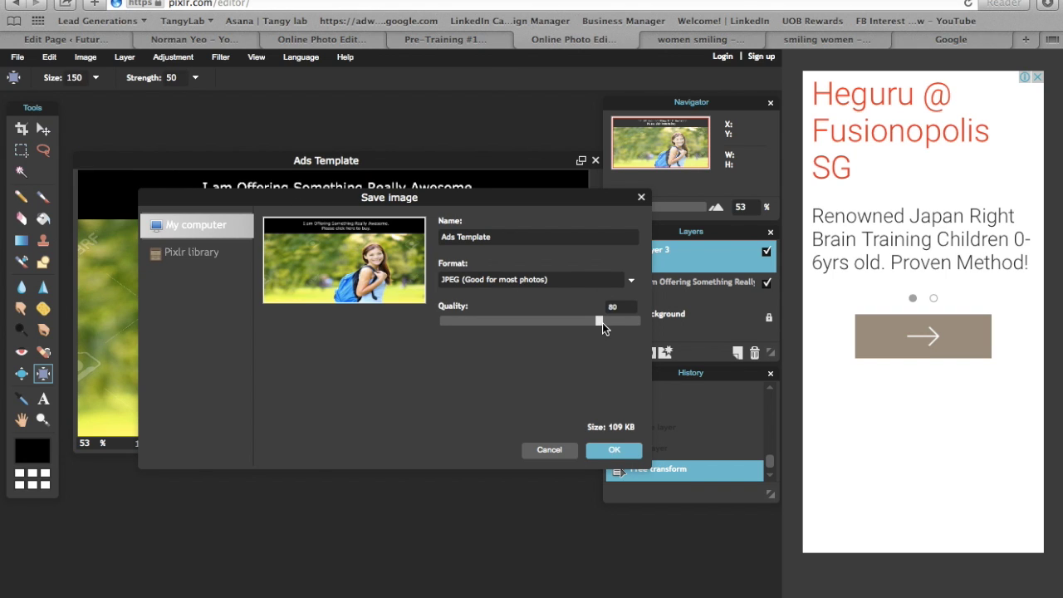
pyautogui.moveTo(599, 321); pyautogui.dragTo(640, 320)
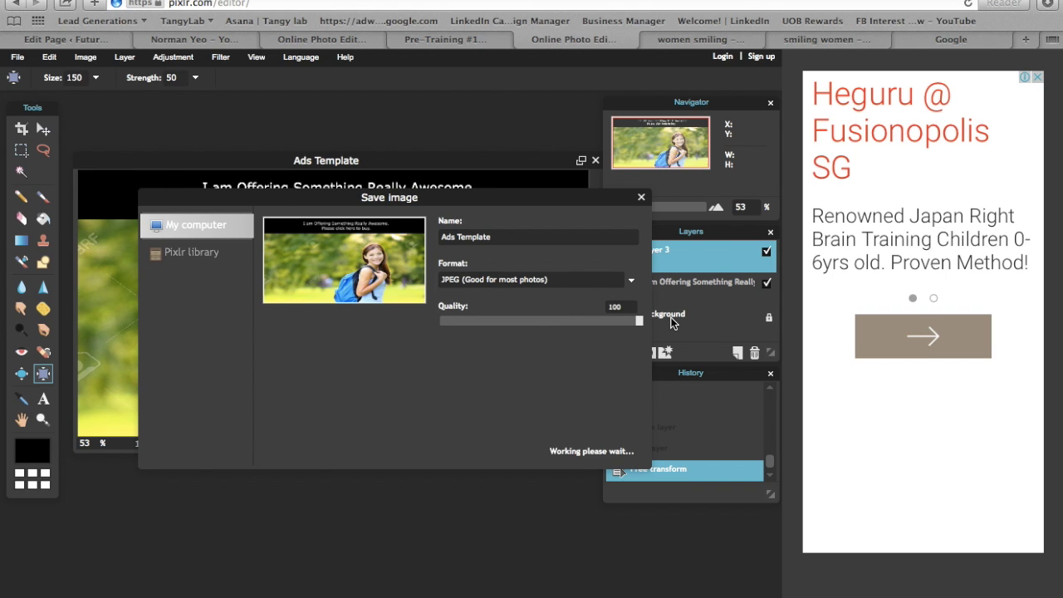
pyautogui.rightClick(612, 322)
pyautogui.click(607, 328)
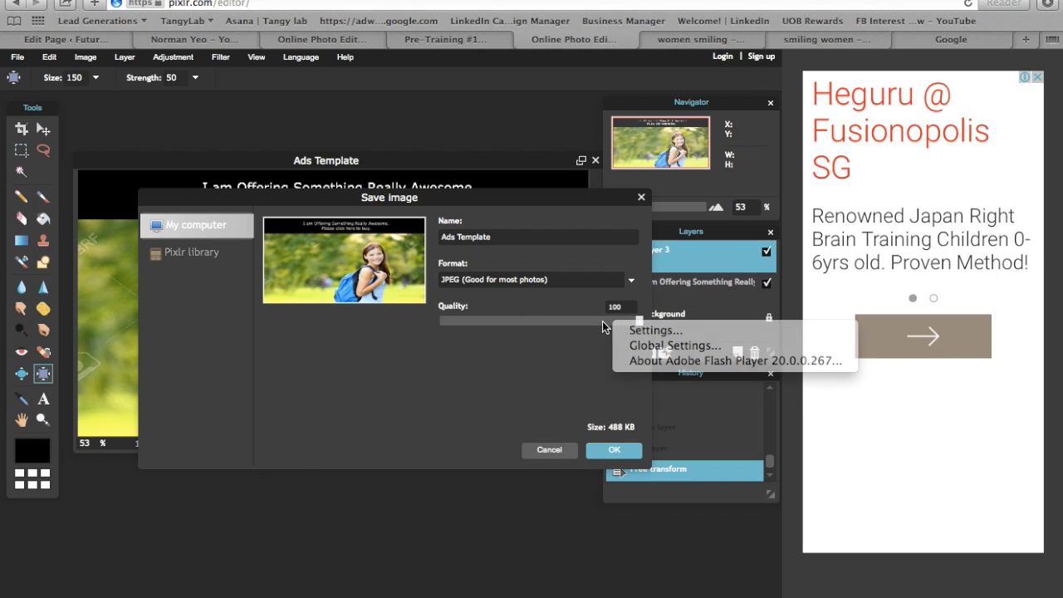
pyautogui.press('BackSpace')
pyautogui.press('BackSpace')
pyautogui.press('BackSpace')
pyautogui.write('90')
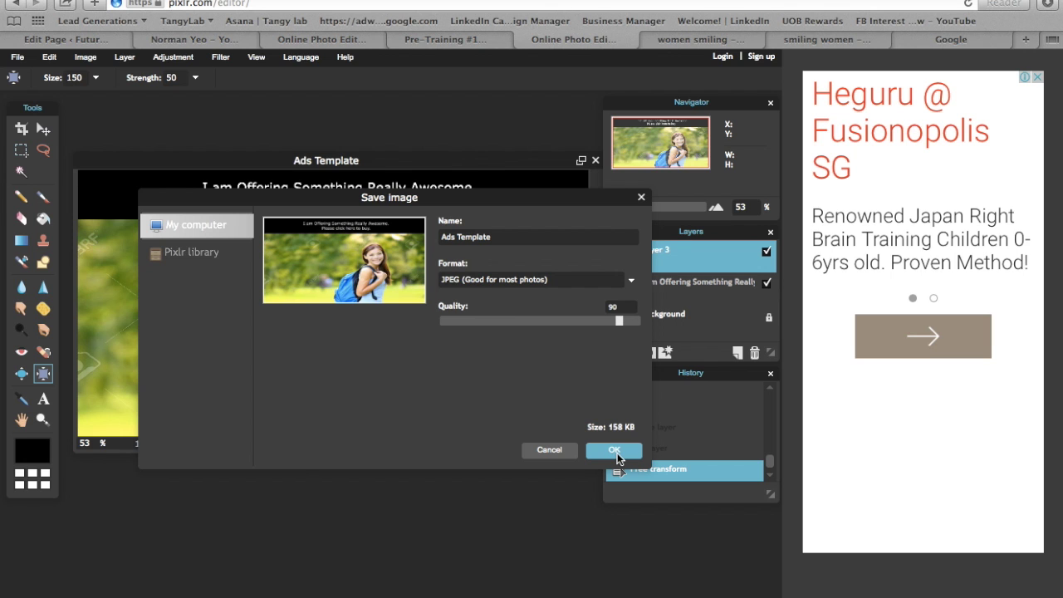
pyautogui.click(615, 450)
pyautogui.click(620, 233)
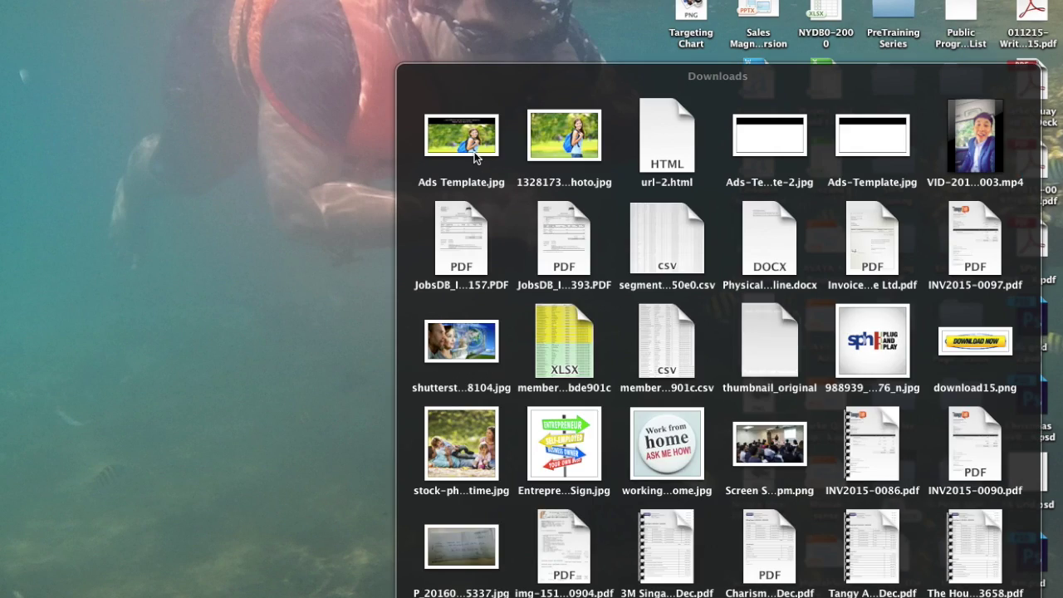
# Open Ads Template.jpg from Downloads in Preview and move the window down and right
pyautogui.click(475, 152)
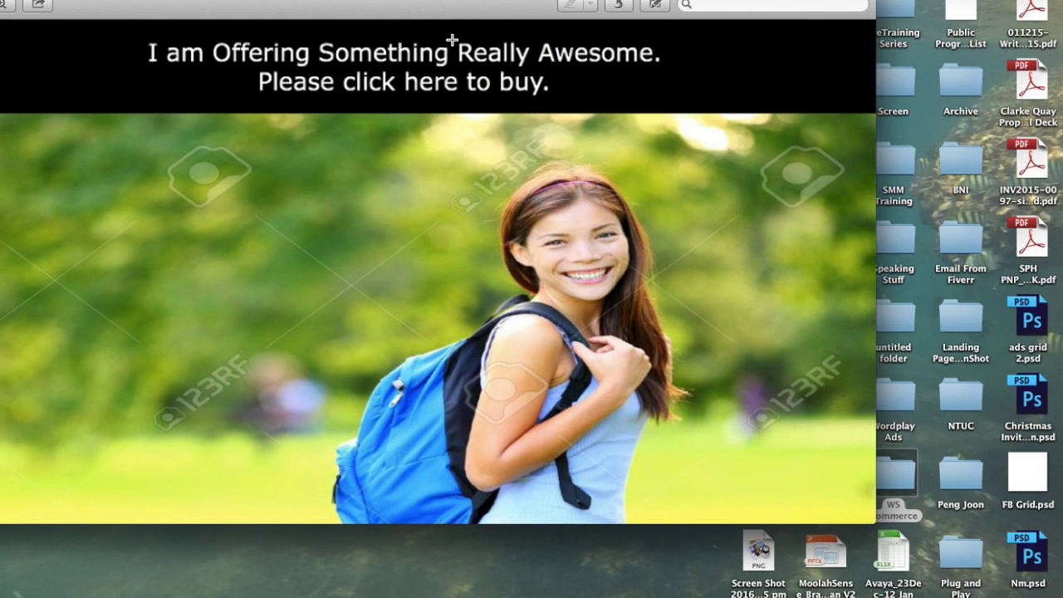
pyautogui.click(423, 18)
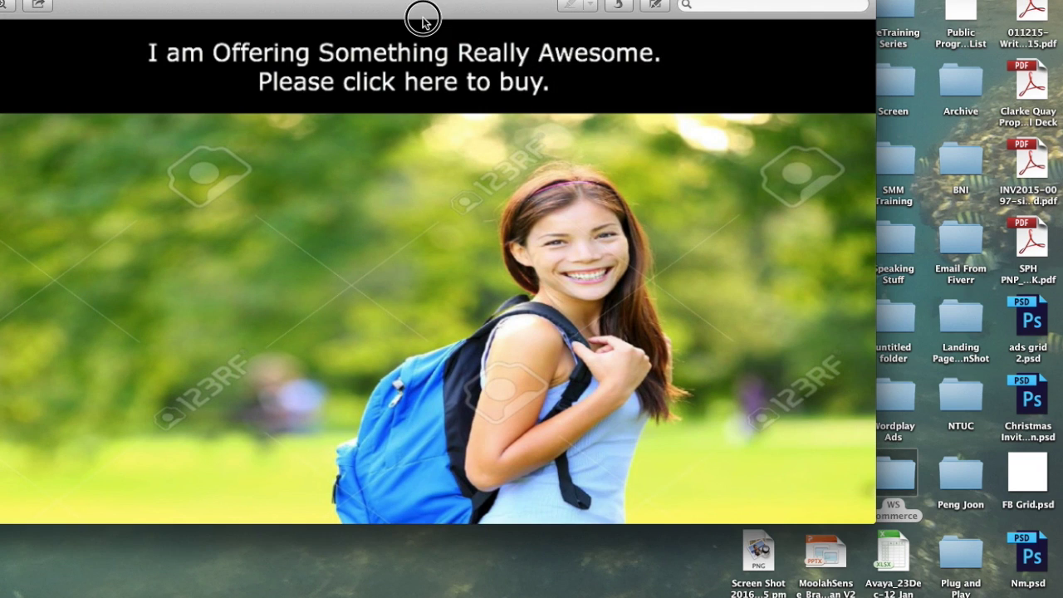
pyautogui.moveTo(422, 18); pyautogui.dragTo(524, 98)
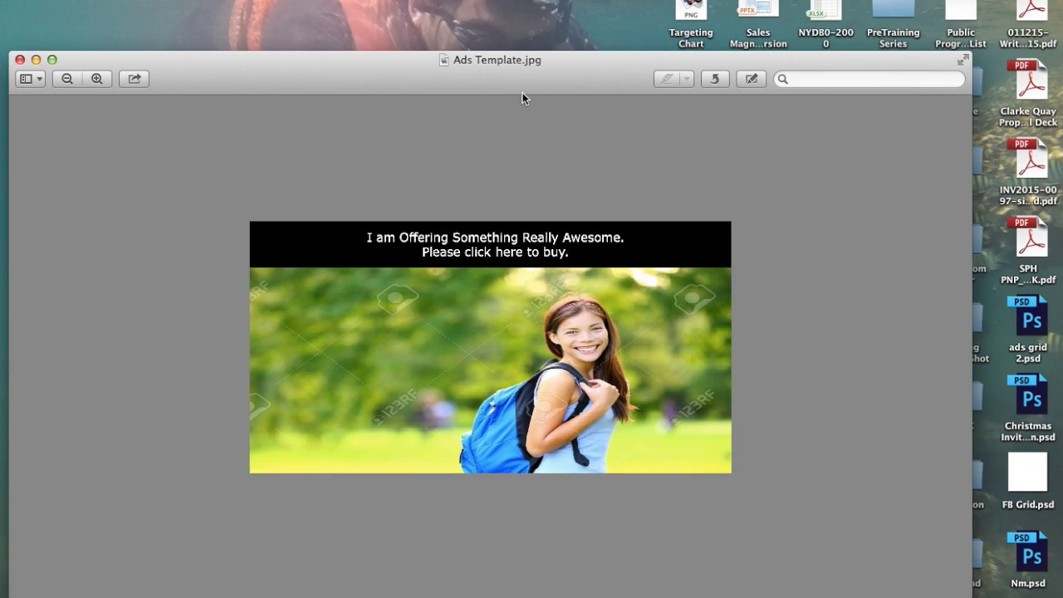